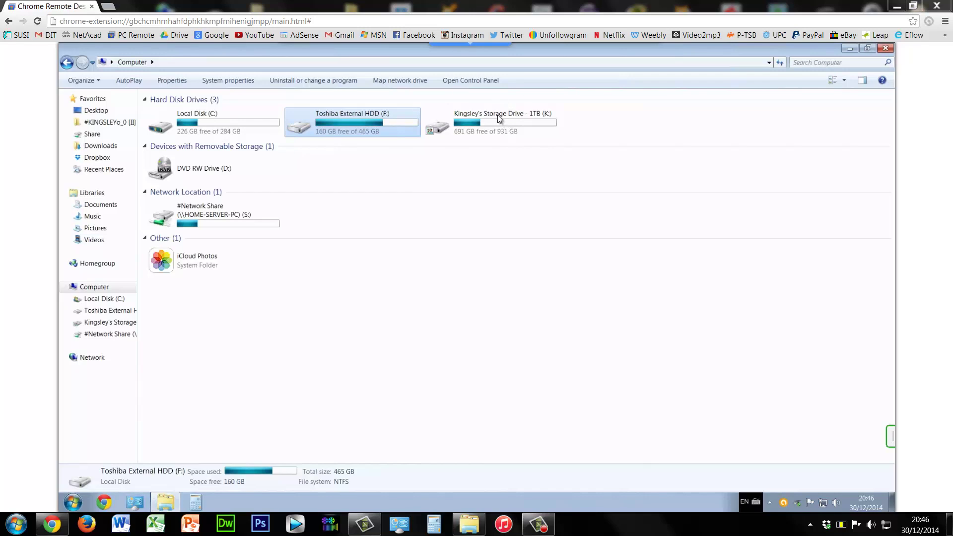
pyautogui.click(534, 119)
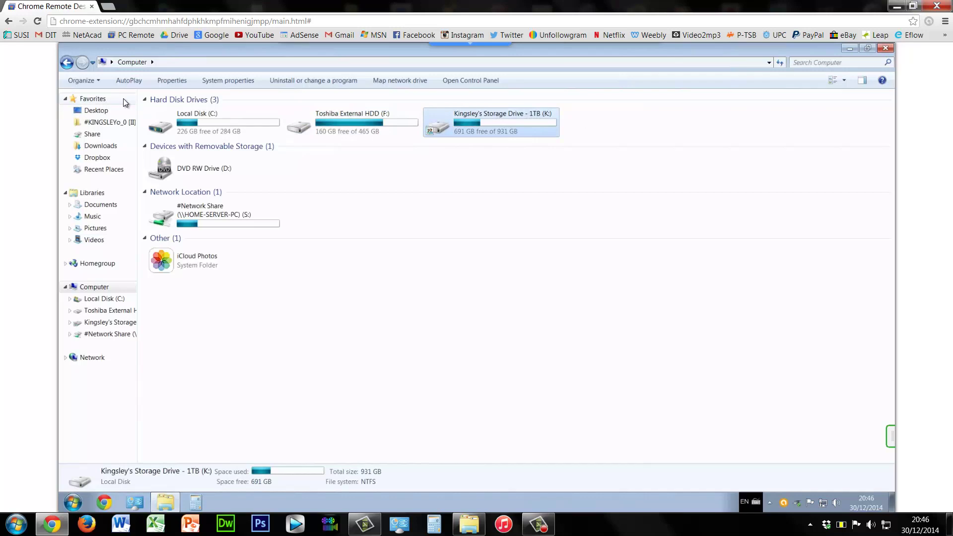
pyautogui.click(191, 115)
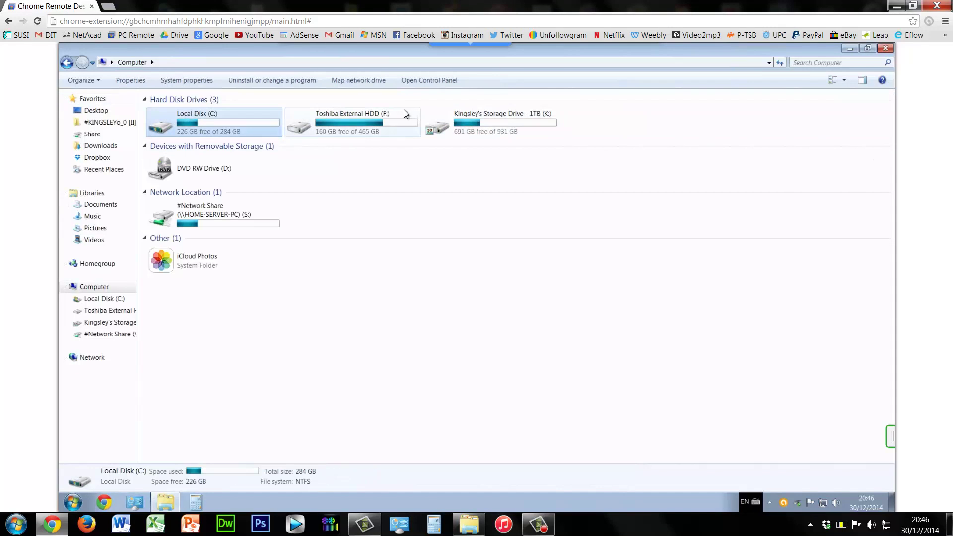
pyautogui.click(373, 124)
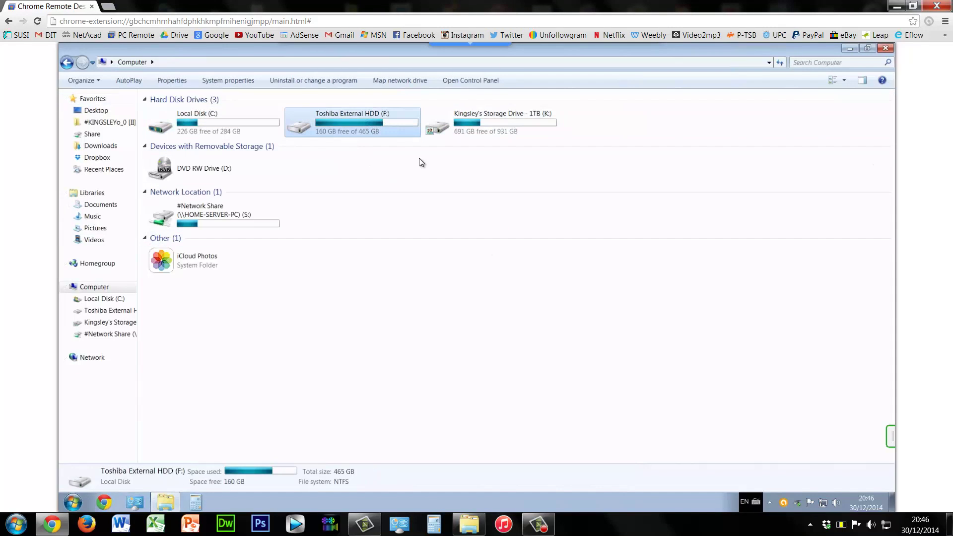
pyautogui.click(216, 122)
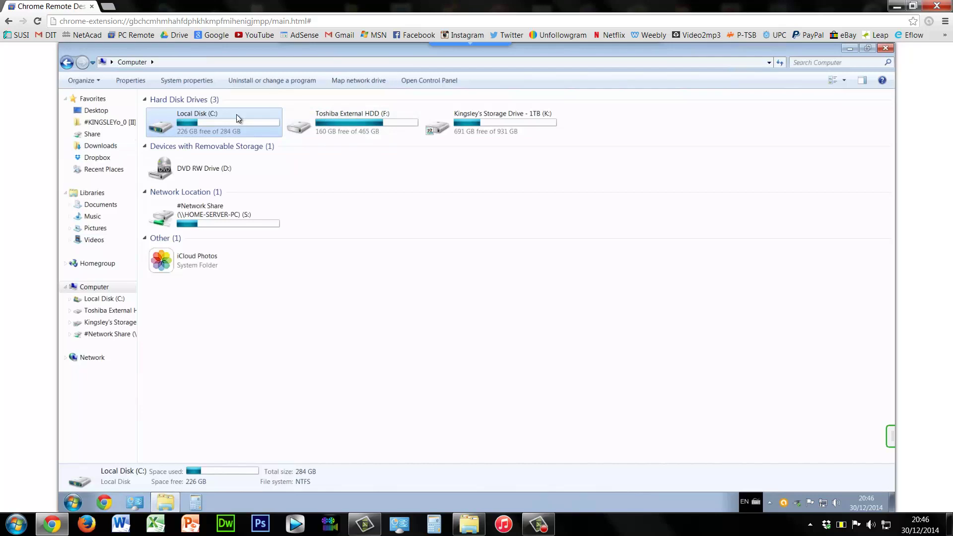
pyautogui.click(479, 132)
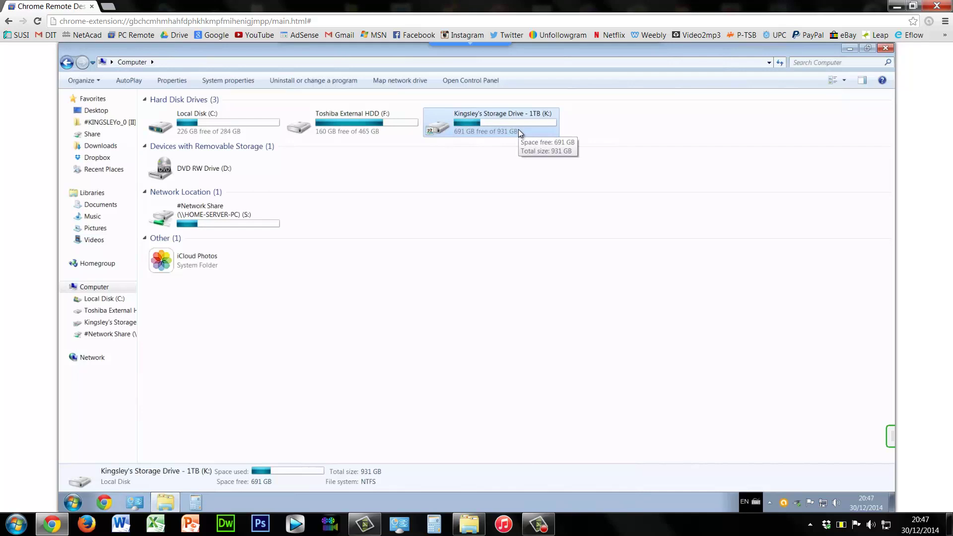
# Show the Security tab in the properties of Kingsley's Storage Drive - 1TB (K:).
pyautogui.rightClick(498, 121)
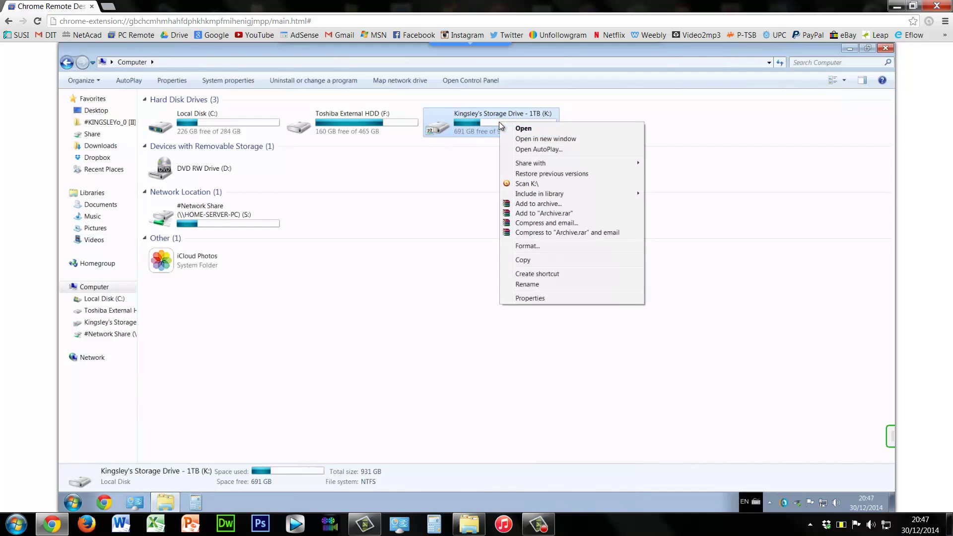
pyautogui.click(538, 296)
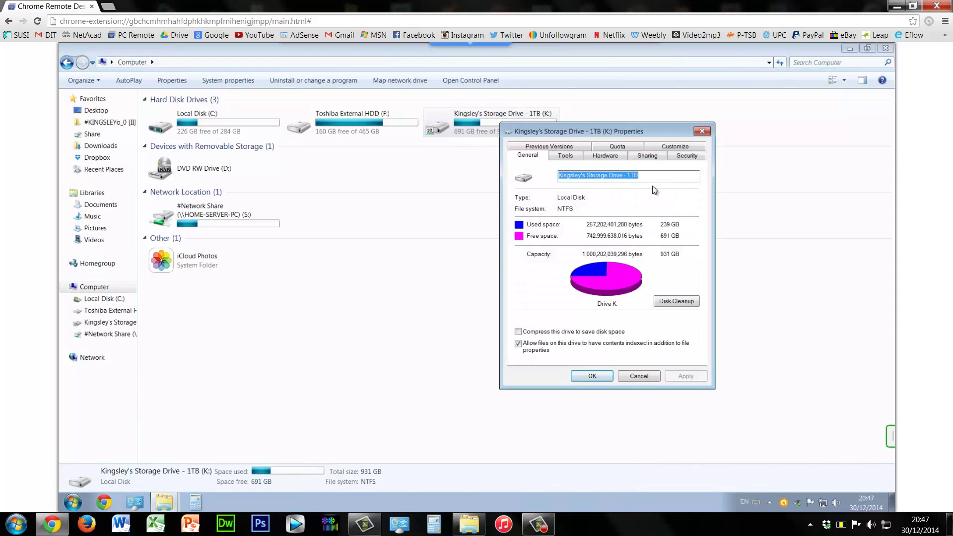
pyautogui.click(686, 156)
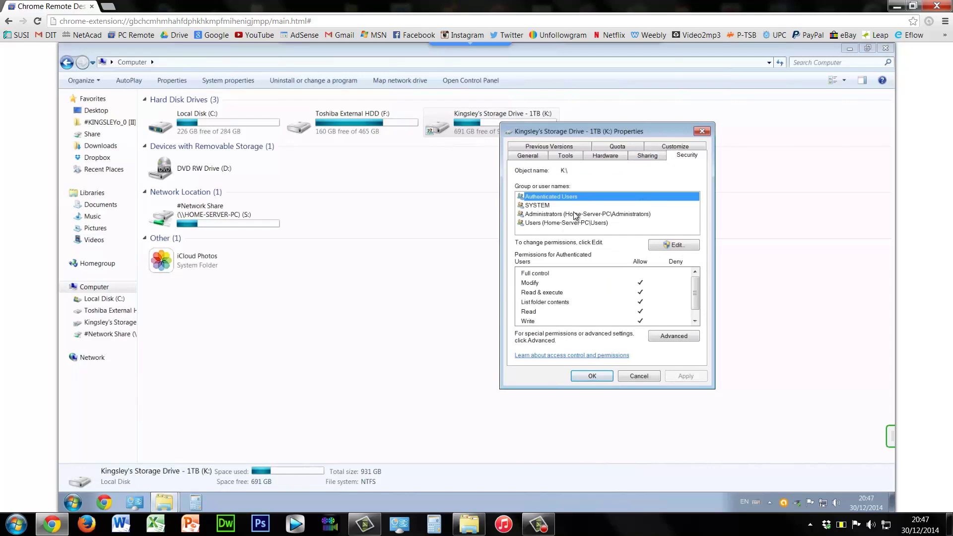
# Review the Administrators, Users, SYSTEM and Authenticated Users permissions, then open the editable Permissions list.
pyautogui.click(537, 214)
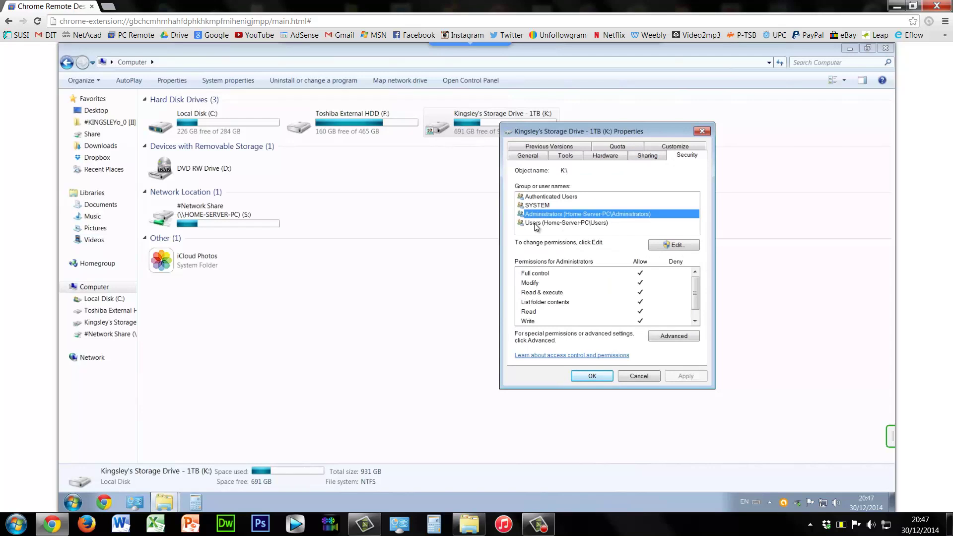
pyautogui.click(532, 223)
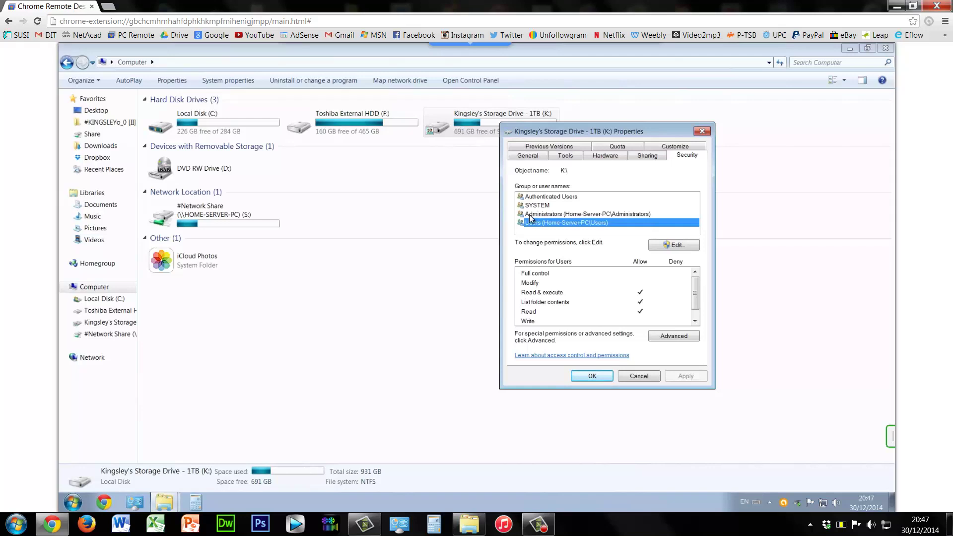
pyautogui.click(530, 213)
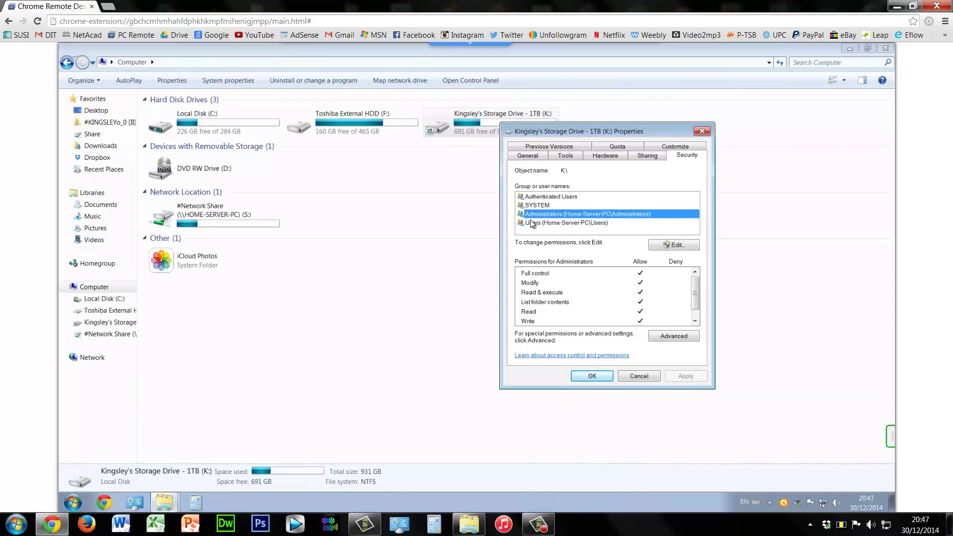
pyautogui.click(530, 206)
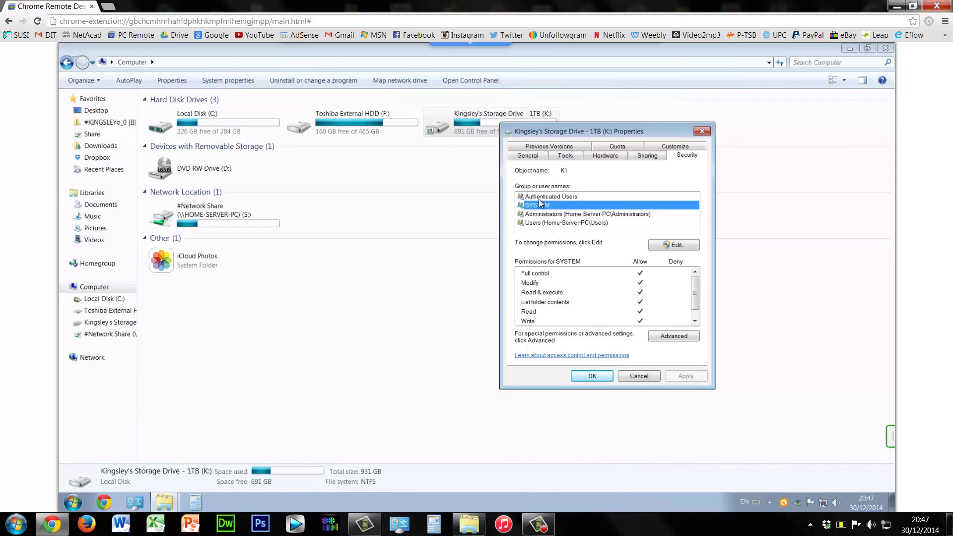
pyautogui.click(561, 199)
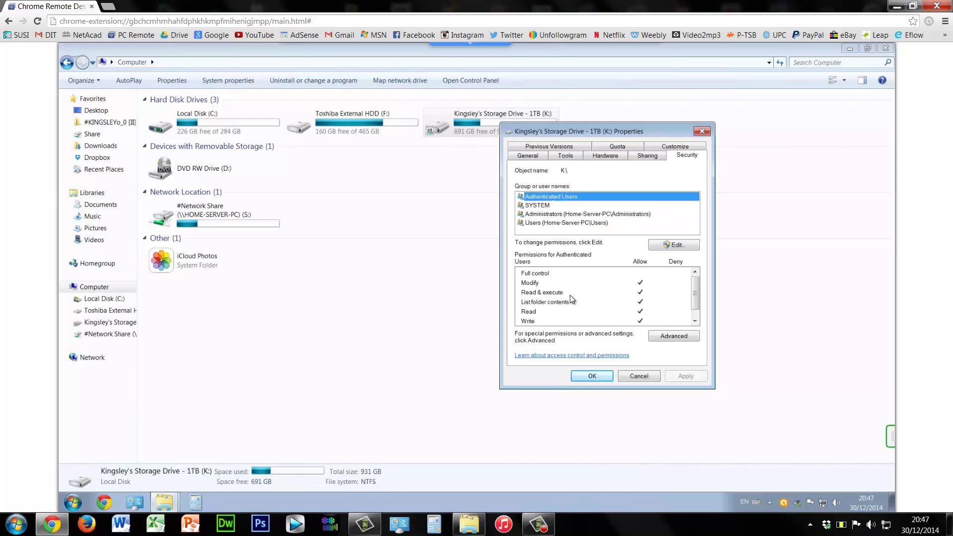
pyautogui.click(536, 225)
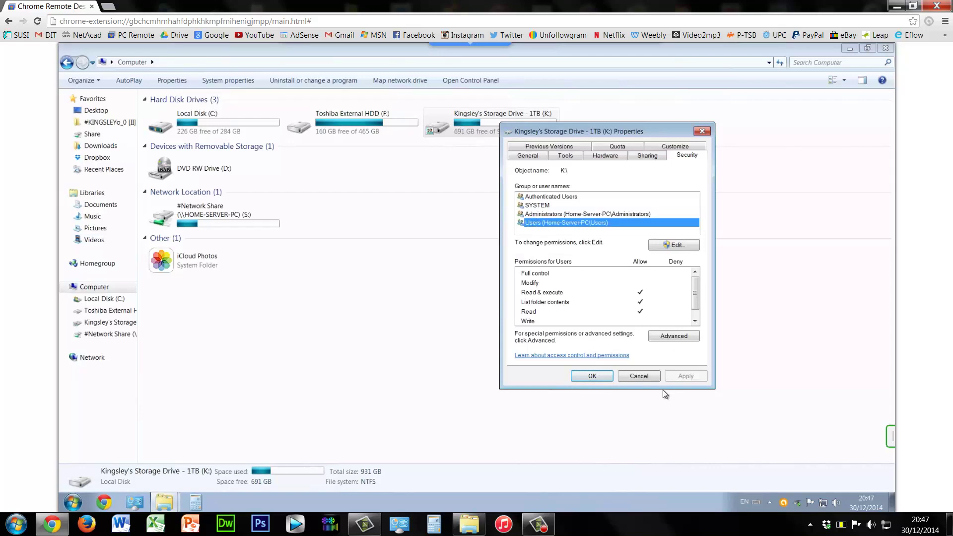
pyautogui.click(656, 246)
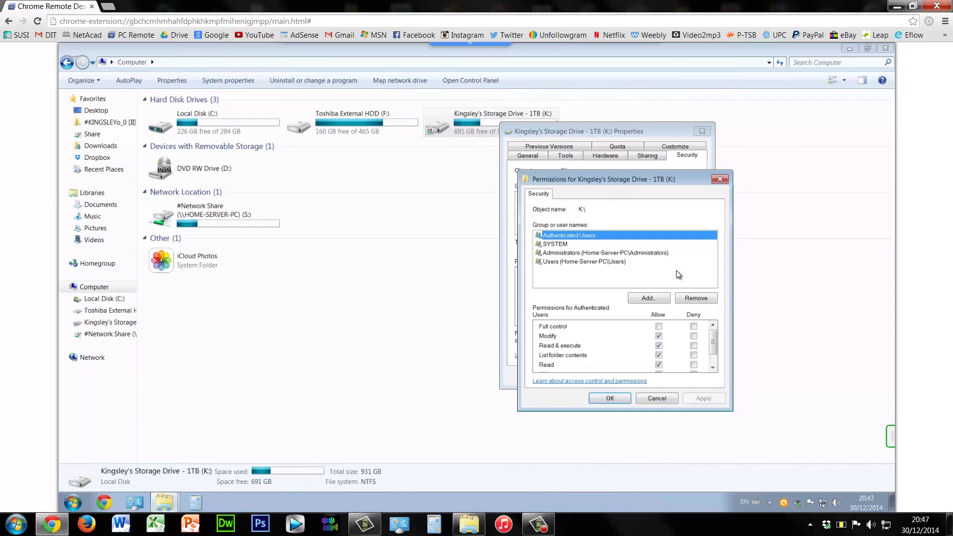
# Remove the Users group from drive K:'s permissions, then apply and confirm the change.
pyautogui.click(555, 262)
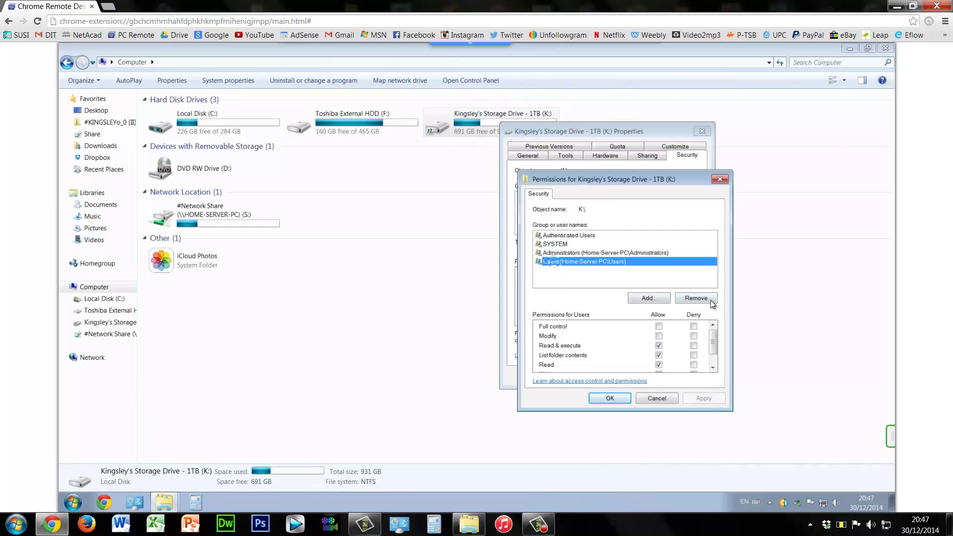
pyautogui.click(700, 299)
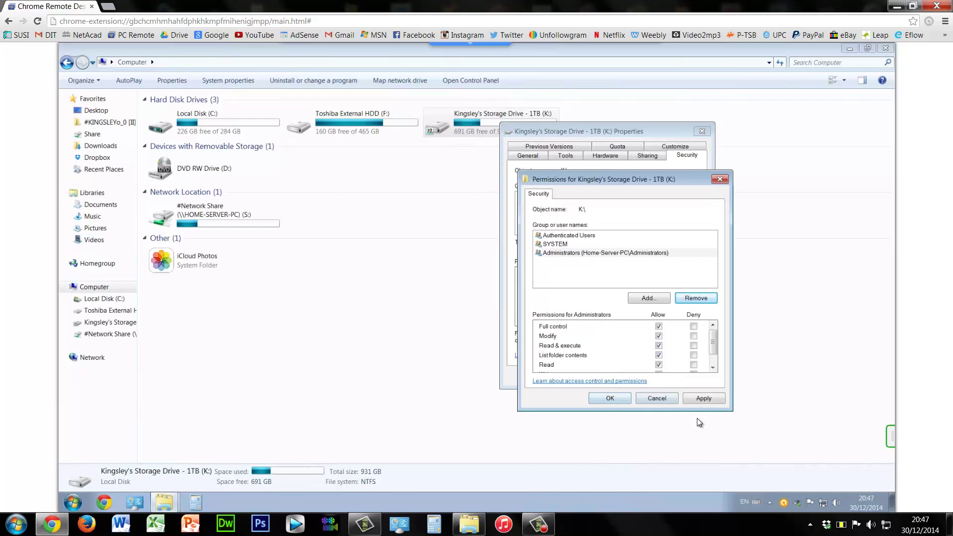
pyautogui.click(697, 403)
pyautogui.click(610, 397)
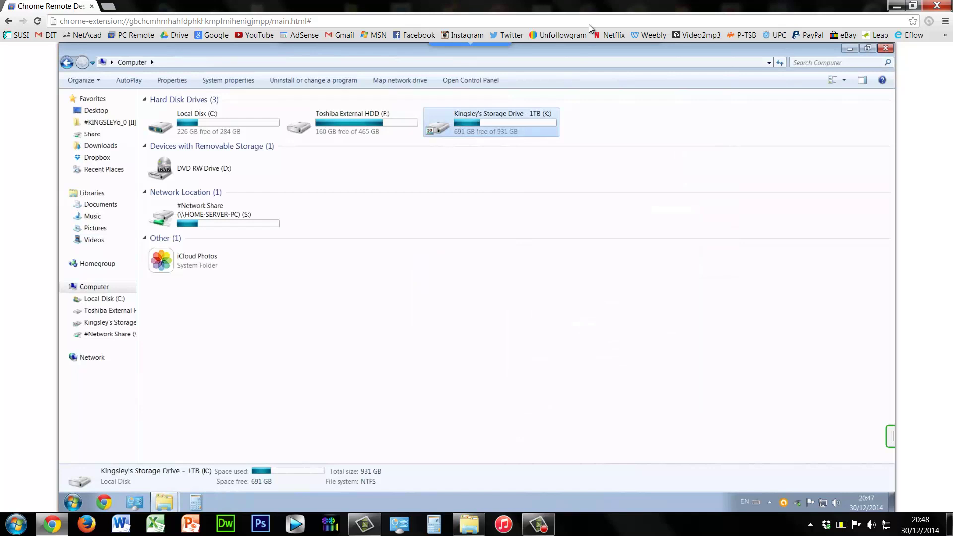
# Reopen drive K:'s permissions, recheck Administrators, SYSTEM and Authenticated Users, and begin adding an account.
pyautogui.rightClick(523, 129)
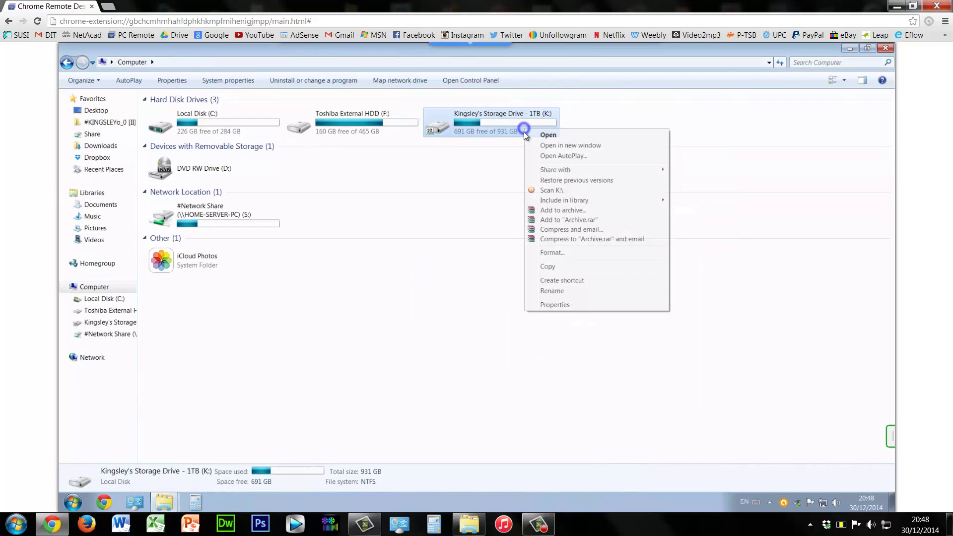
pyautogui.click(555, 305)
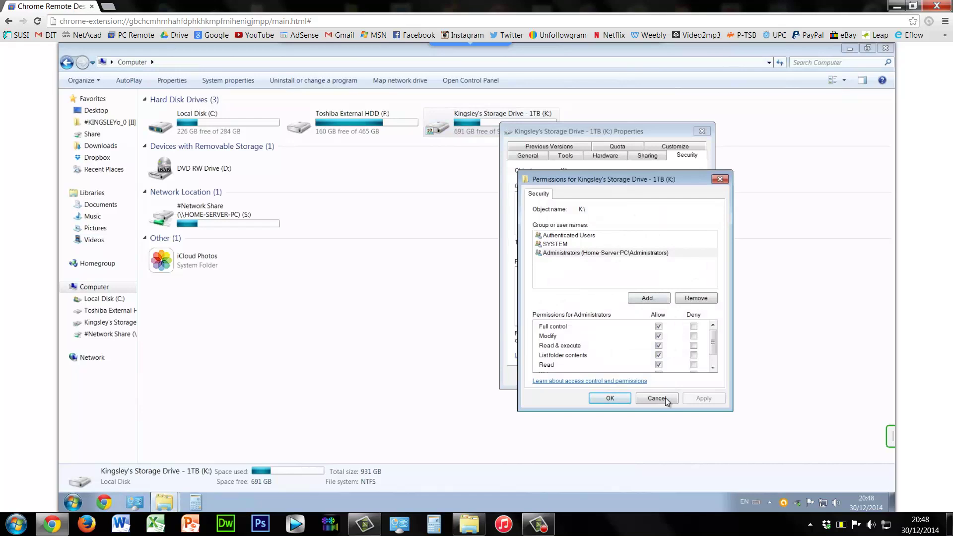
pyautogui.click(552, 253)
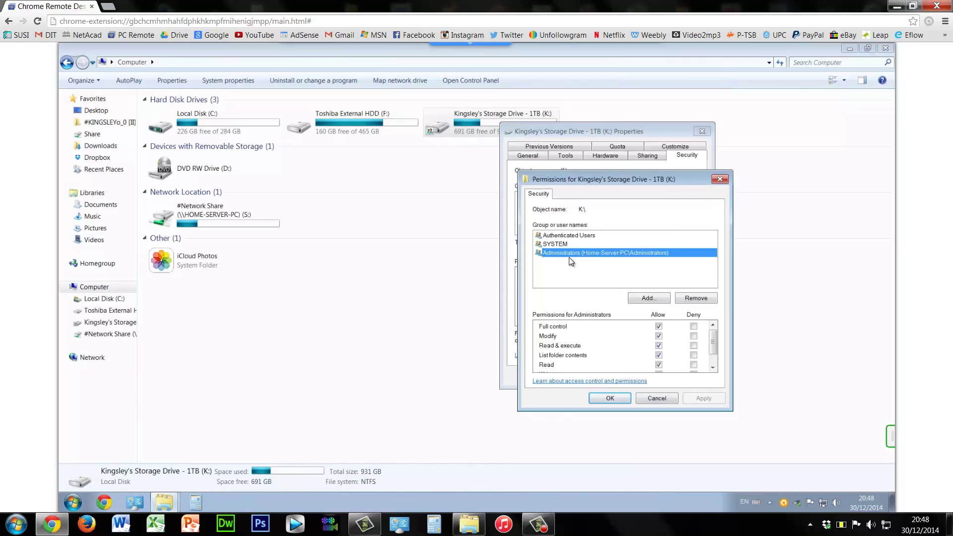
pyautogui.click(555, 243)
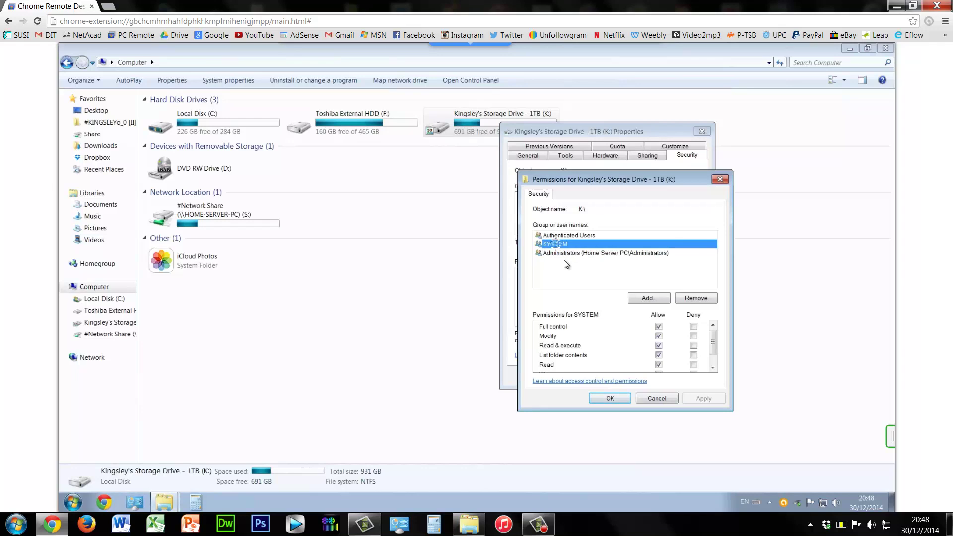
pyautogui.click(553, 236)
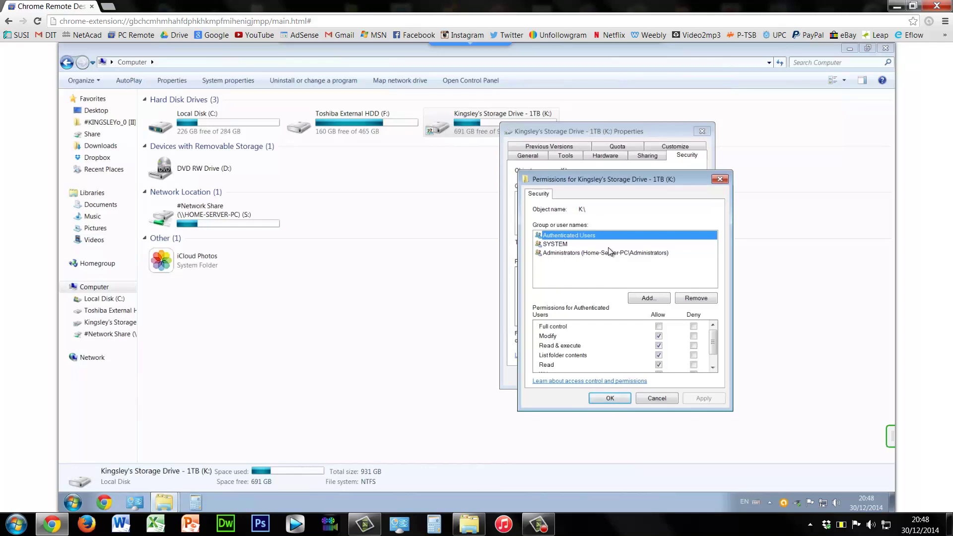
pyautogui.click(564, 259)
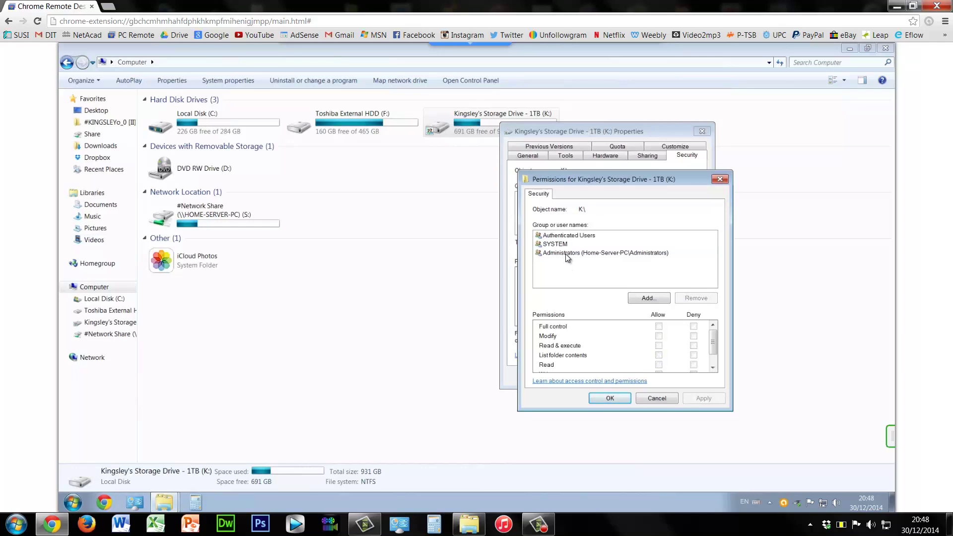
pyautogui.click(565, 254)
pyautogui.click(640, 298)
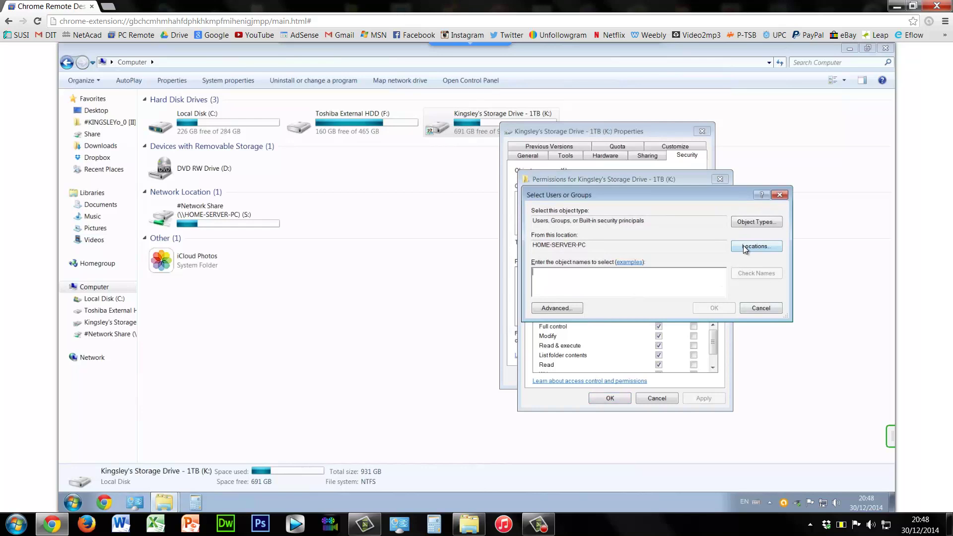
# List every user and group on HOME-SERVER-PC, scroll the results to USER-guest, and open Start.
pyautogui.click(555, 307)
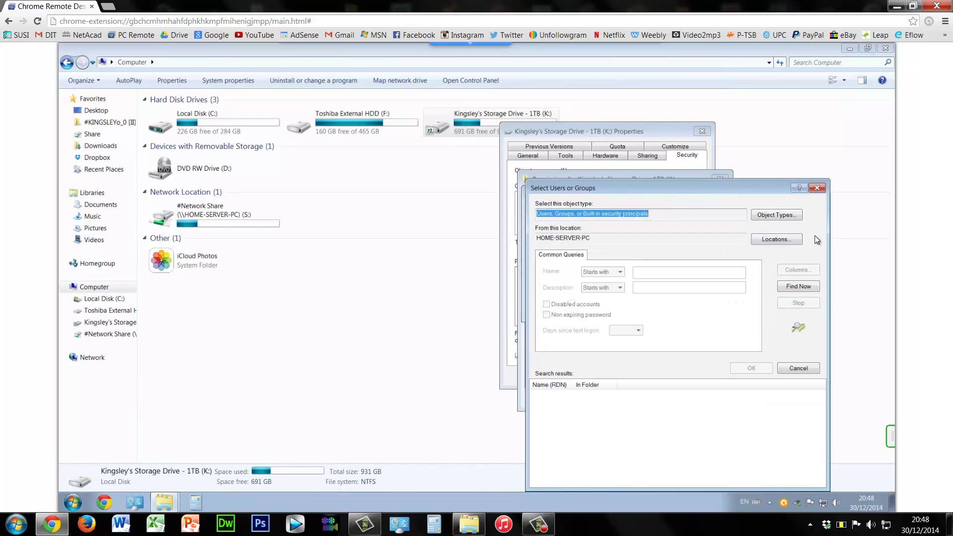
pyautogui.click(800, 287)
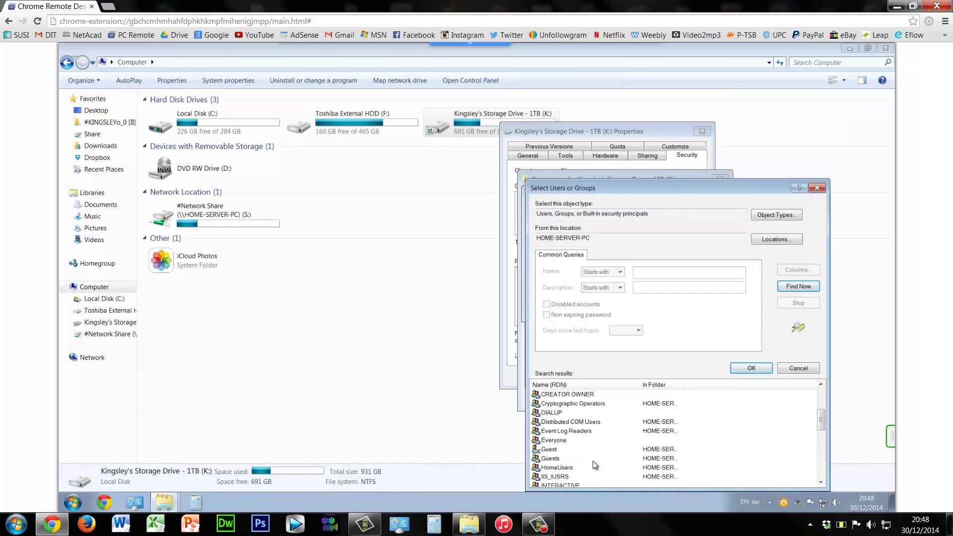
pyautogui.scroll(-4, 602, 474)
pyautogui.scroll(-2, 610, 472)
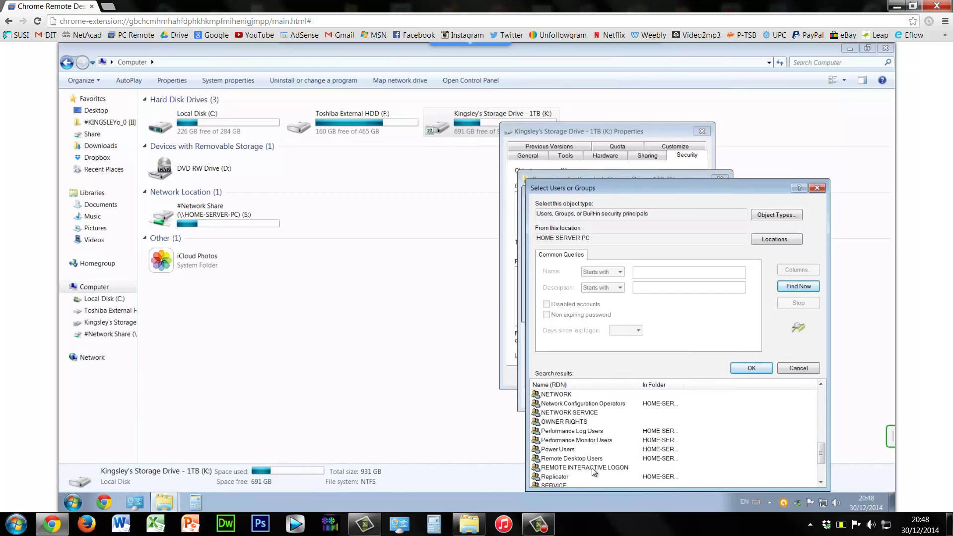
pyautogui.scroll(-1, 581, 442)
pyautogui.click(3, 516)
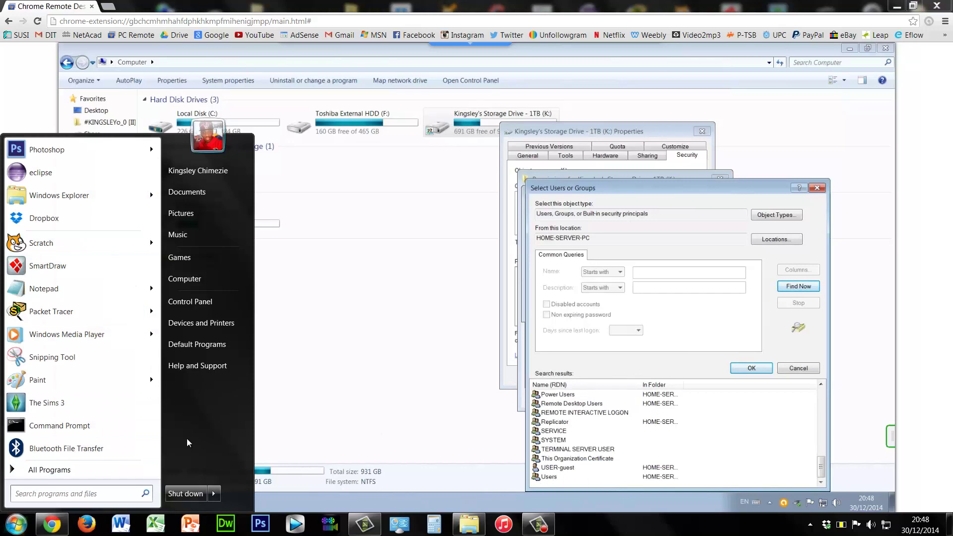
# Run netplwiz to confirm the computer's only administrator account in User Accounts.
pyautogui.press('super+r')
pyautogui.write('netplwi')
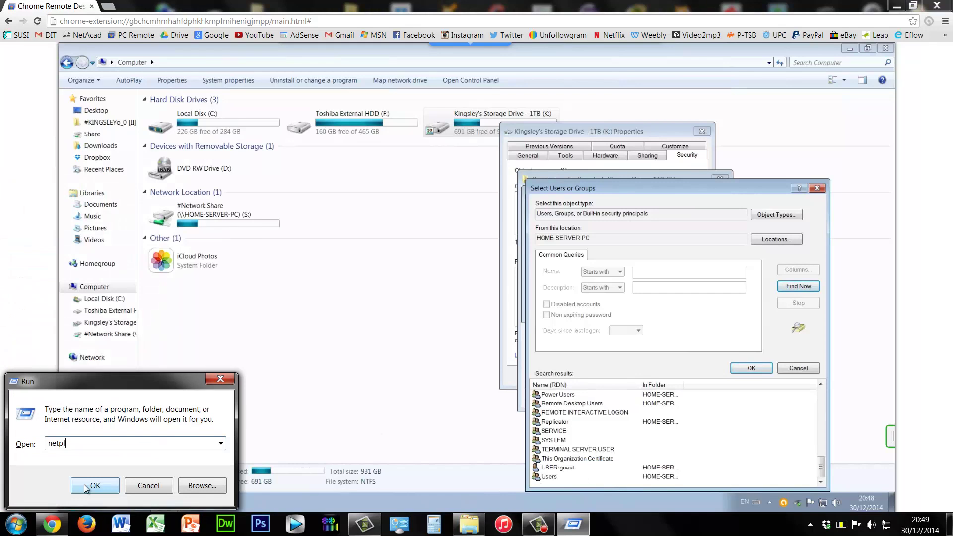
pyautogui.click(84, 484)
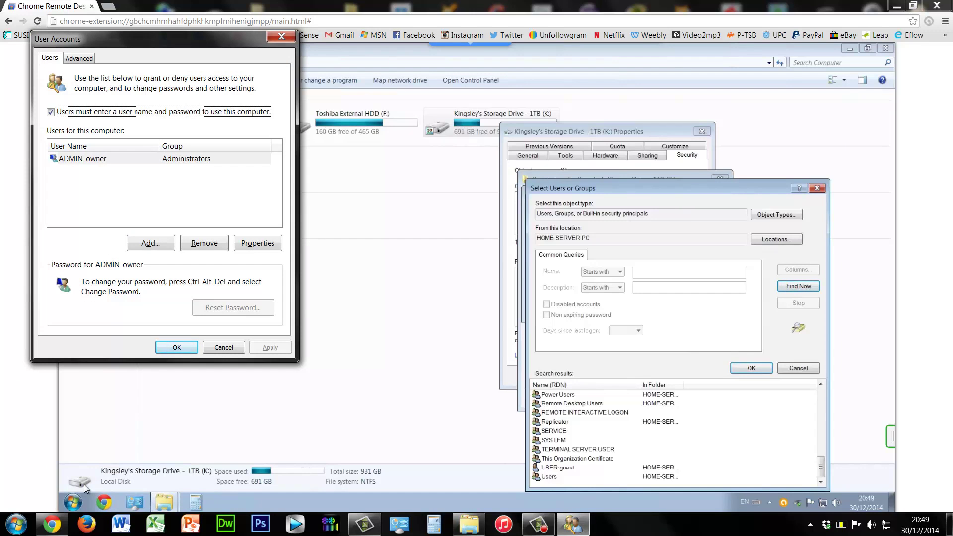
# Pick ADMIN-owner instead of USER-guest from the Select Users or Groups results.
pyautogui.click(572, 469)
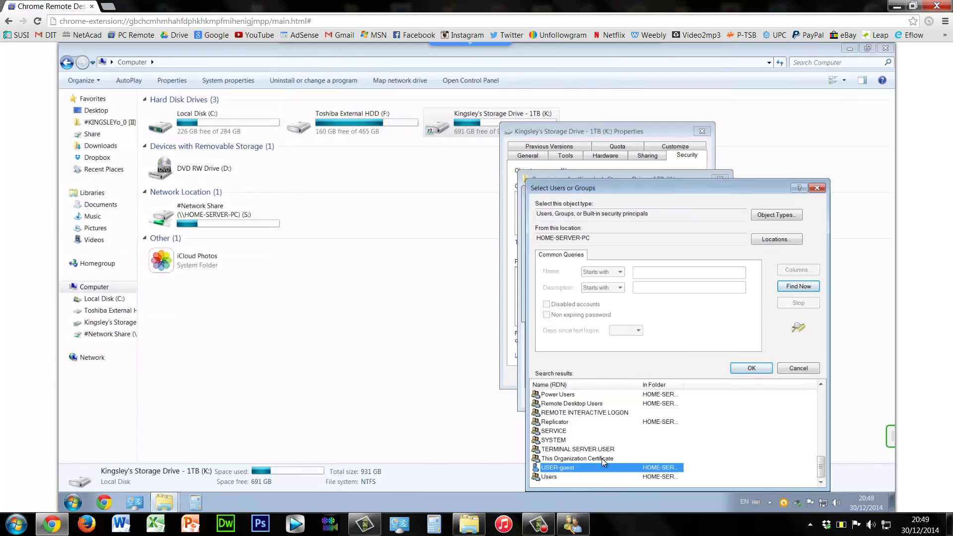
pyautogui.scroll(2, 571, 449)
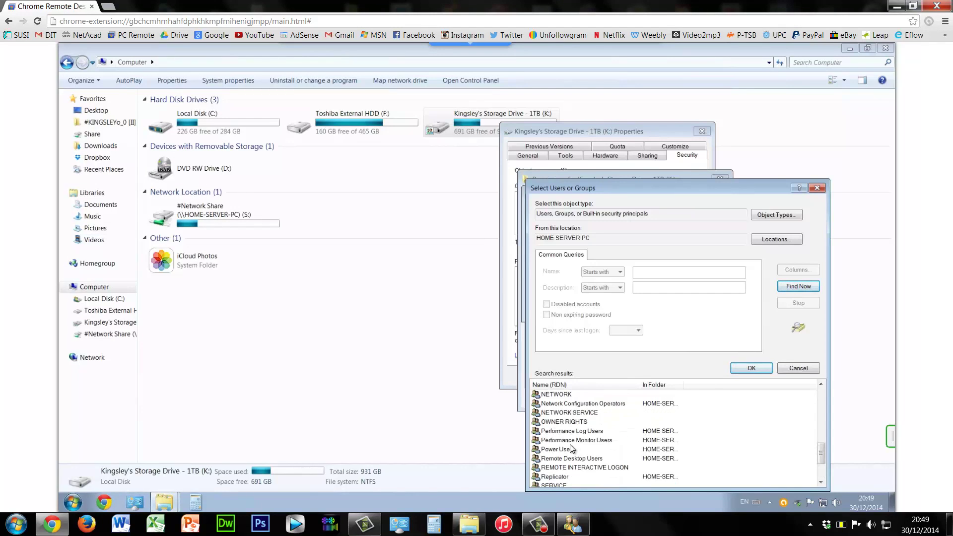
pyautogui.scroll(8, 571, 449)
pyautogui.click(571, 413)
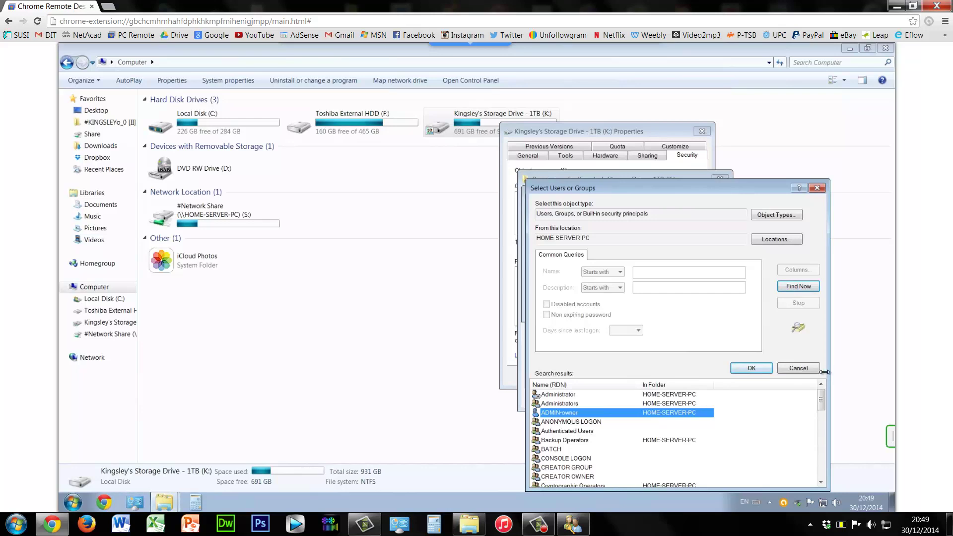
# Add ADMIN-owner to drive K:'s permissions and remove Authenticated Users.
pyautogui.click(751, 367)
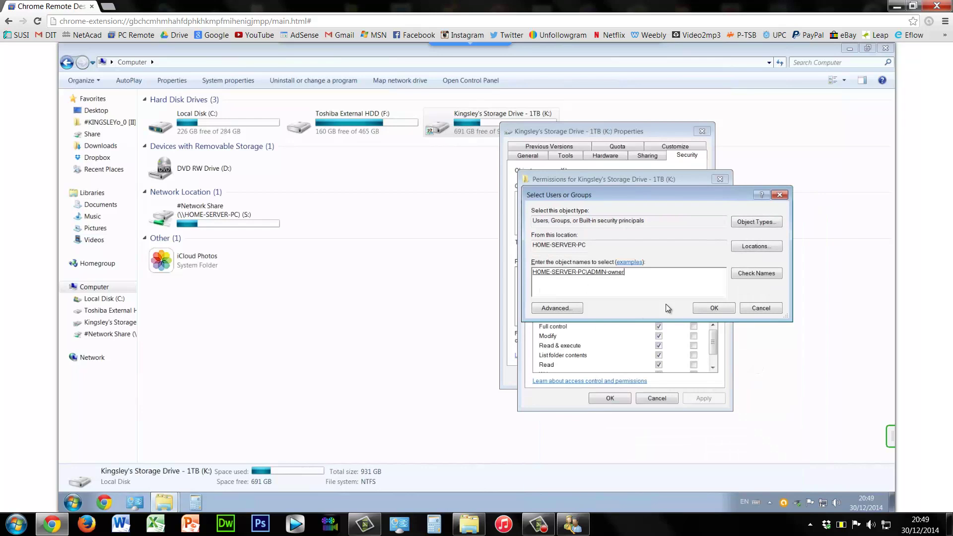
pyautogui.click(718, 308)
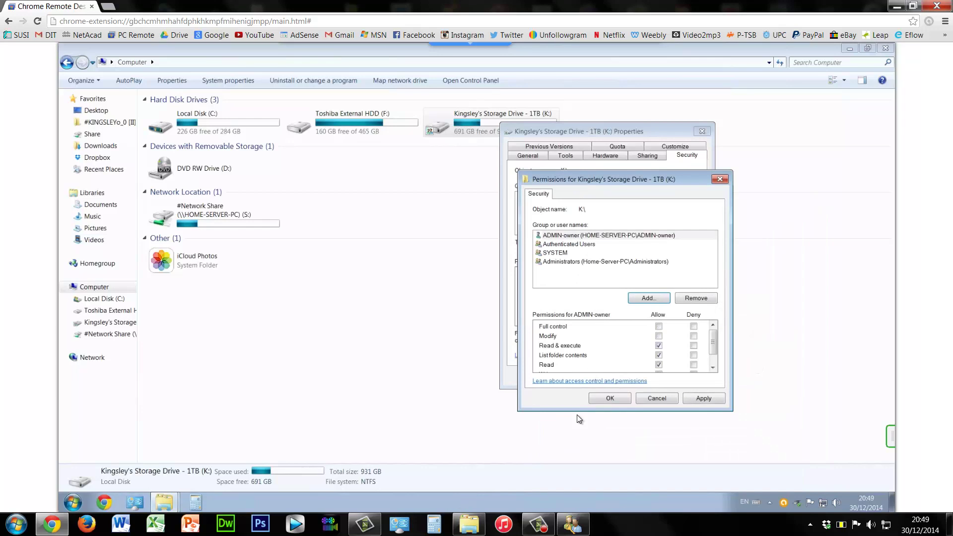
pyautogui.click(561, 244)
pyautogui.click(563, 236)
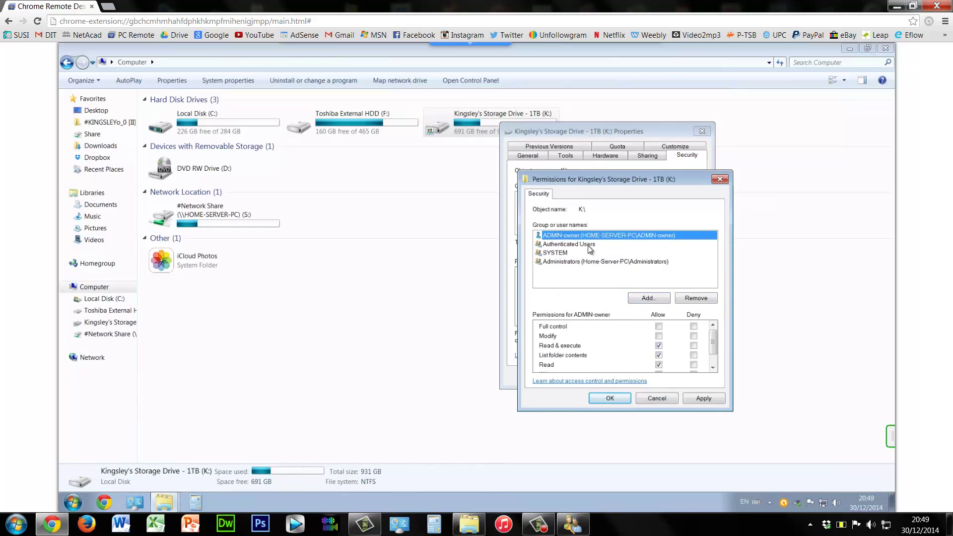
pyautogui.click(589, 244)
pyautogui.click(698, 299)
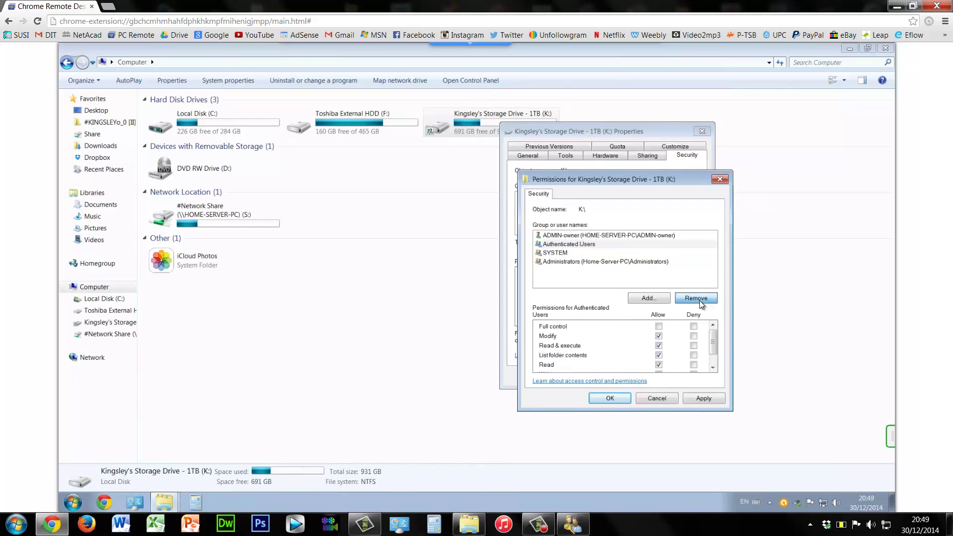
# Remove Administrators, allow ADMIN-owner Full control, and apply the permissions to drive K:.
pyautogui.click(563, 253)
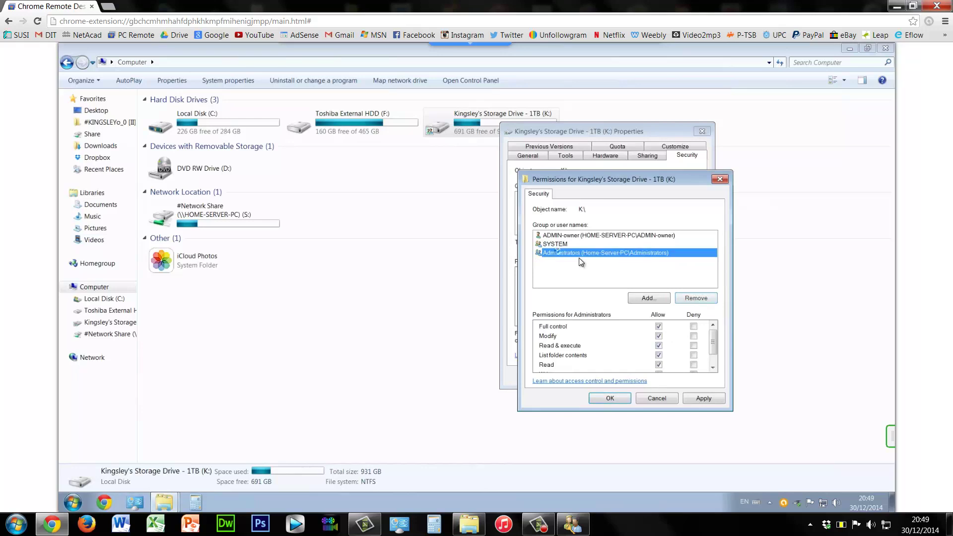
pyautogui.click(557, 243)
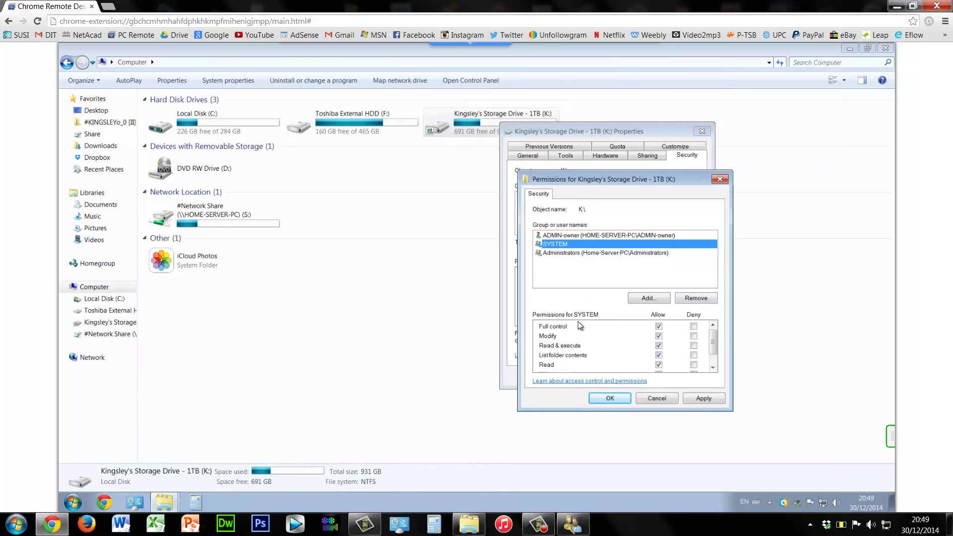
pyautogui.click(559, 254)
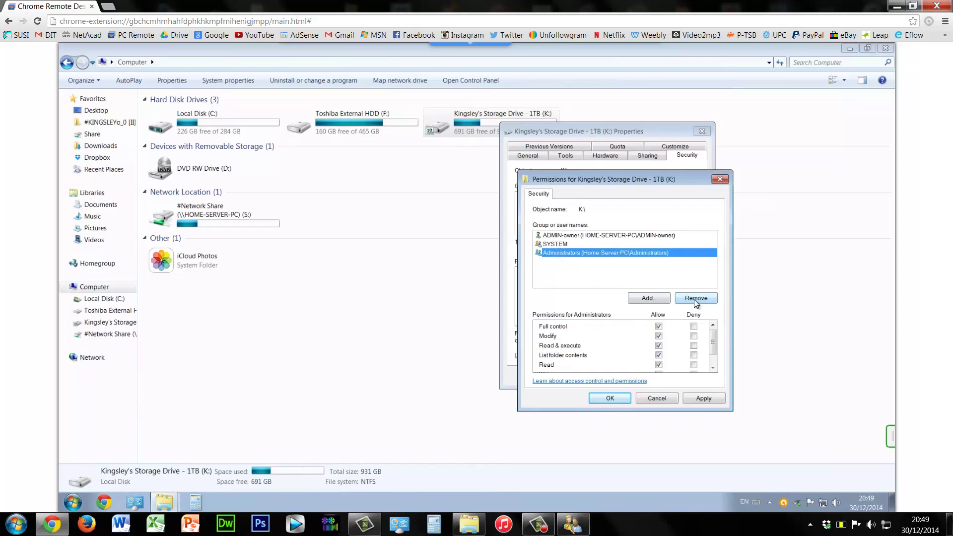
pyautogui.click(694, 299)
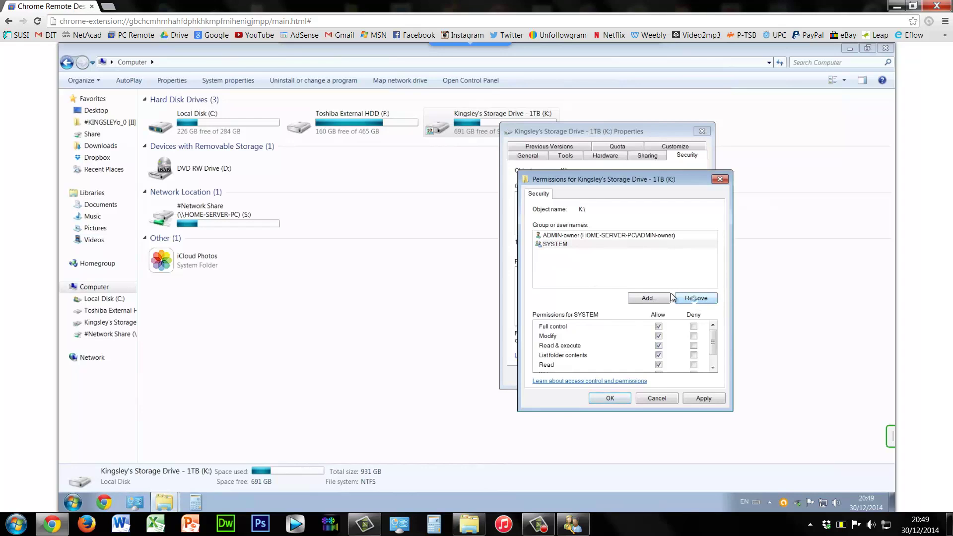
pyautogui.click(564, 243)
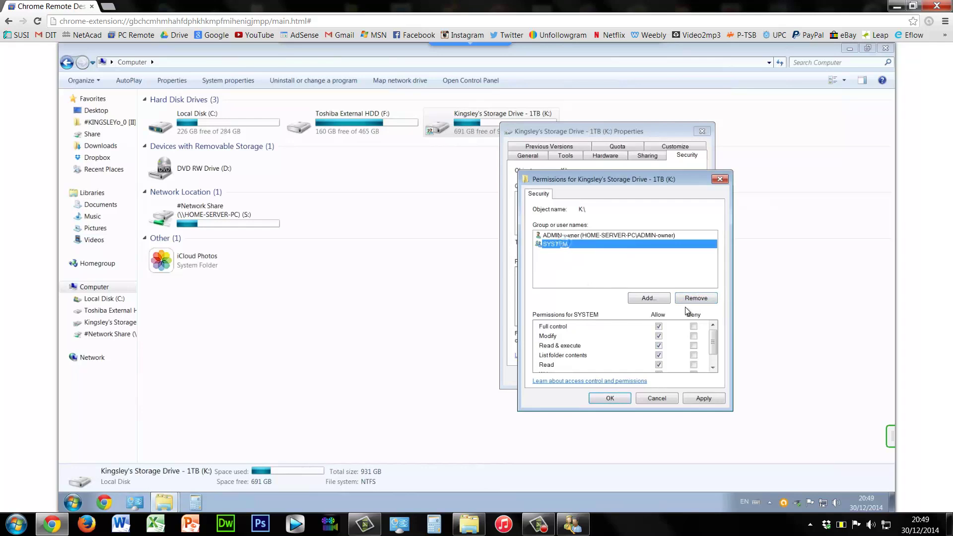
pyautogui.click(585, 235)
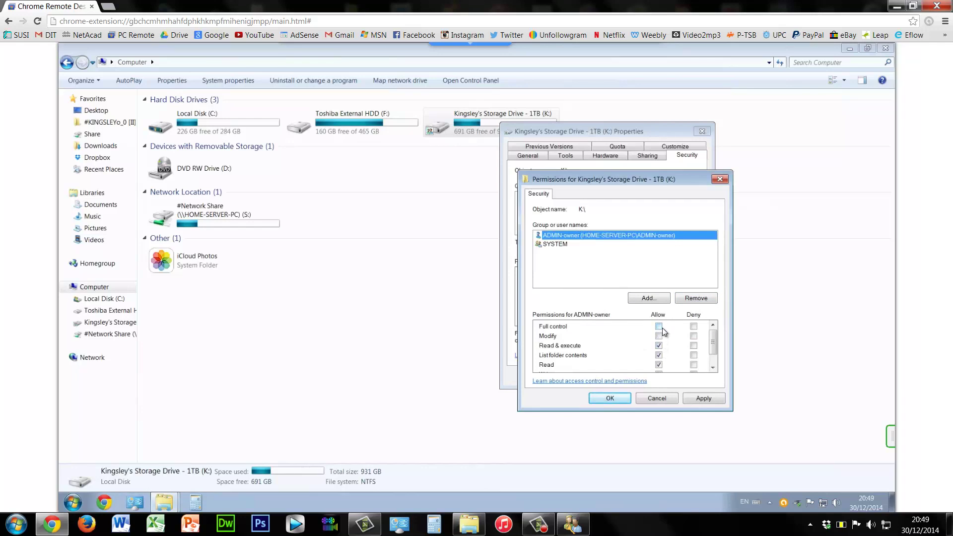
pyautogui.click(659, 326)
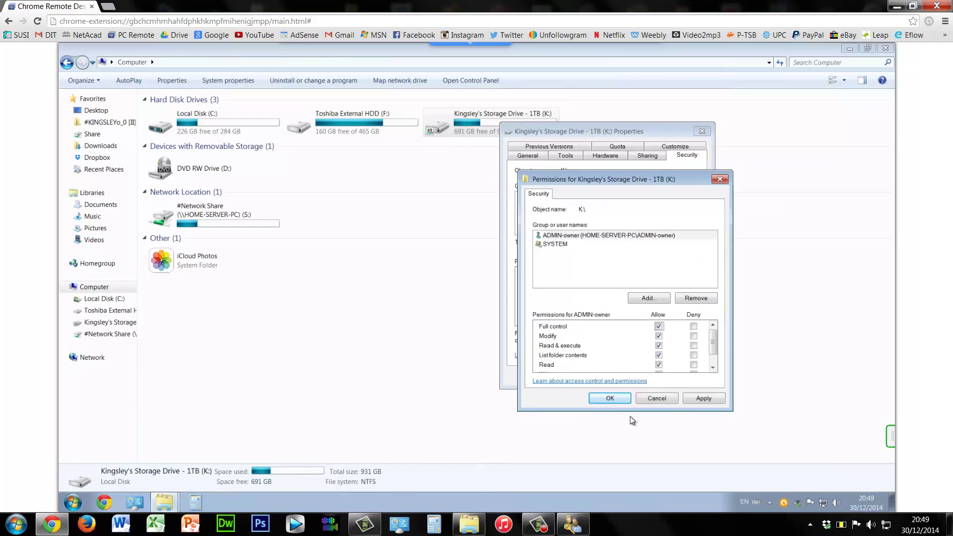
pyautogui.click(700, 398)
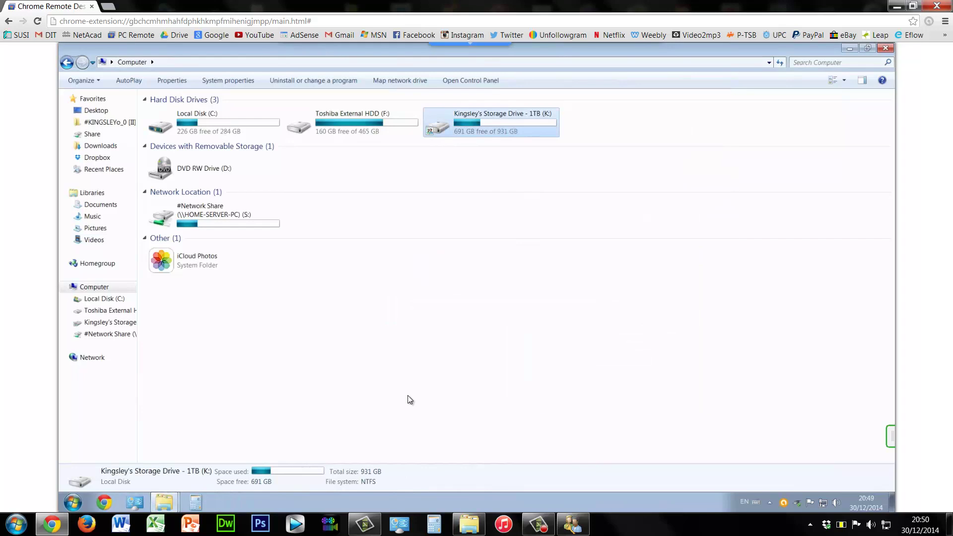
pyautogui.rightClick(475, 117)
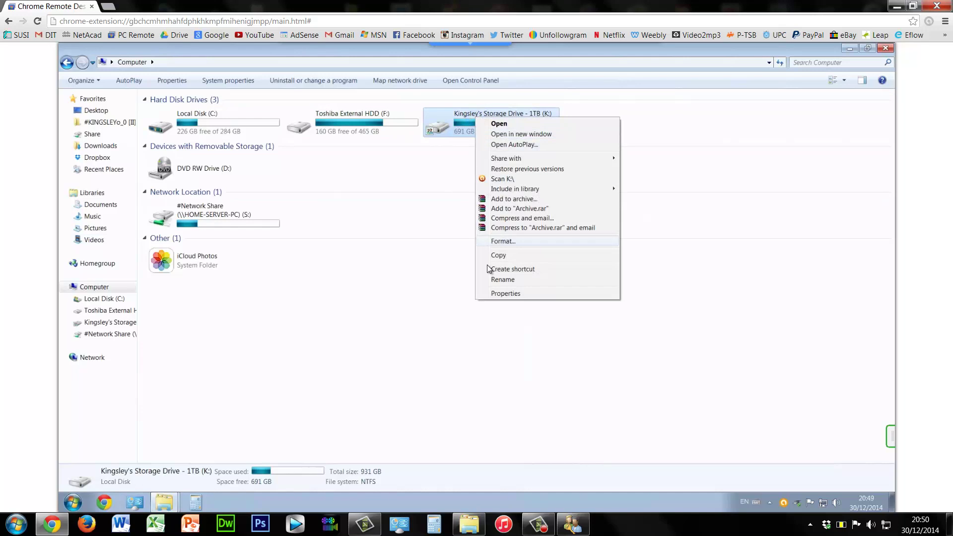
pyautogui.click(502, 293)
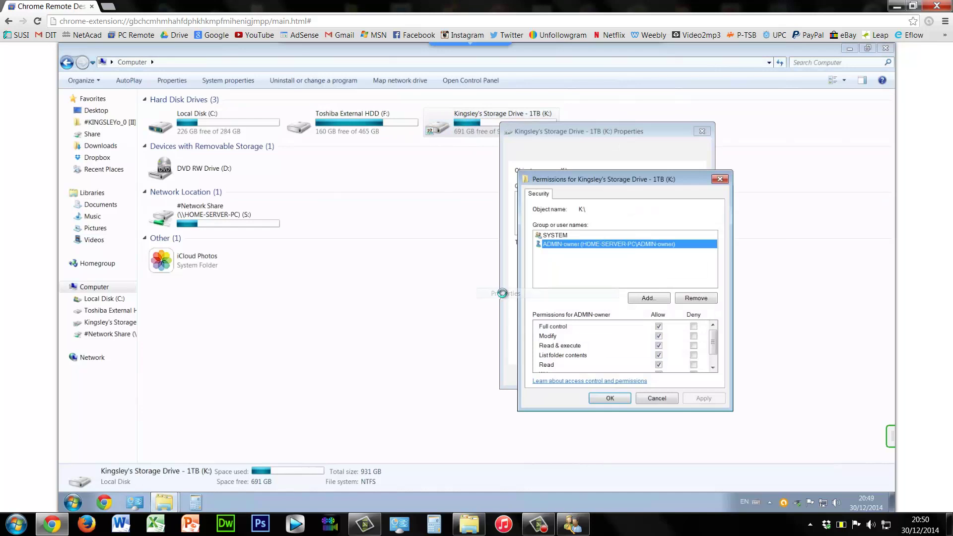
pyautogui.click(558, 236)
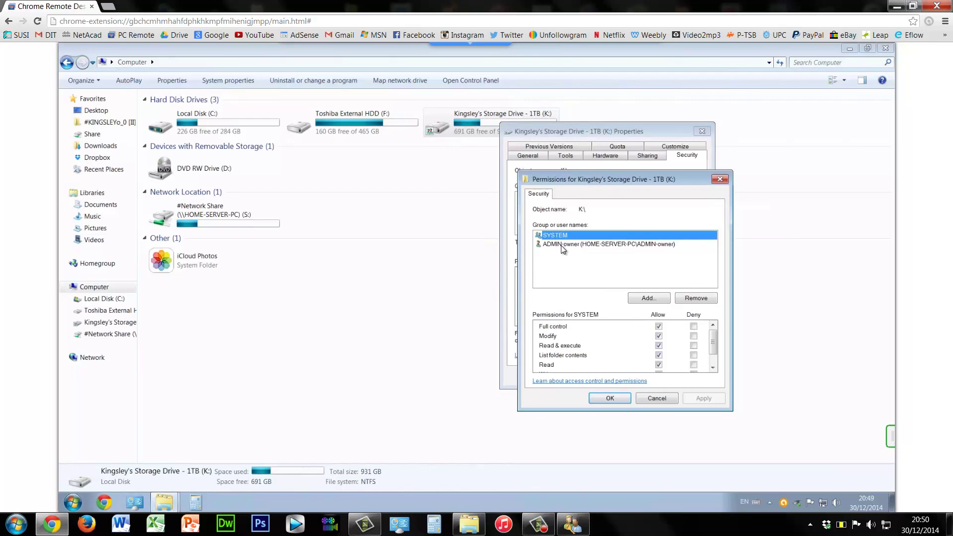
pyautogui.click(561, 245)
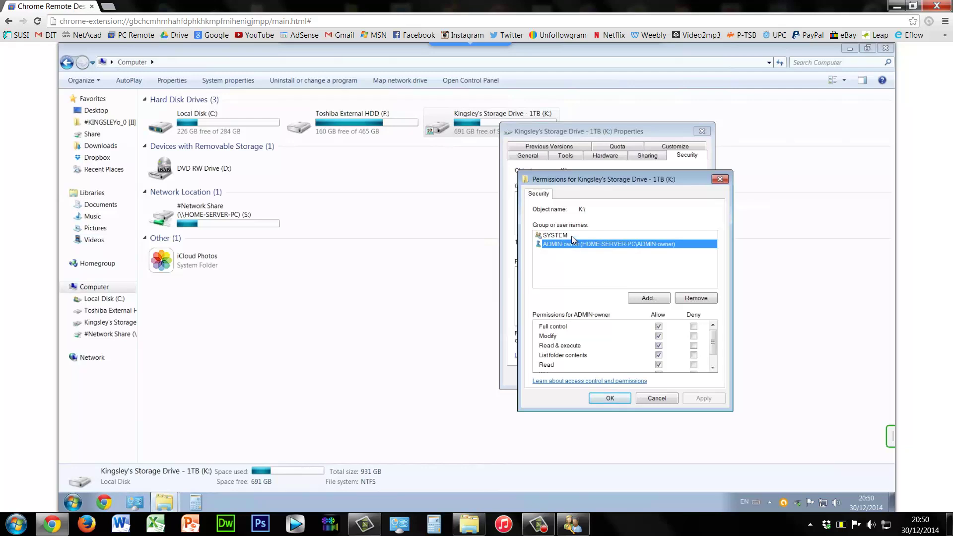
pyautogui.click(564, 233)
pyautogui.click(550, 243)
pyautogui.click(720, 179)
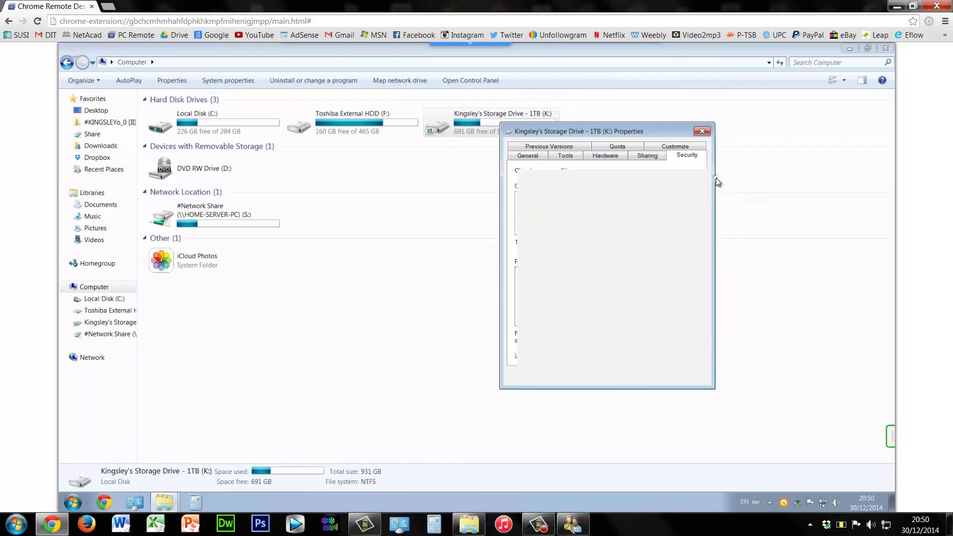
pyautogui.click(705, 133)
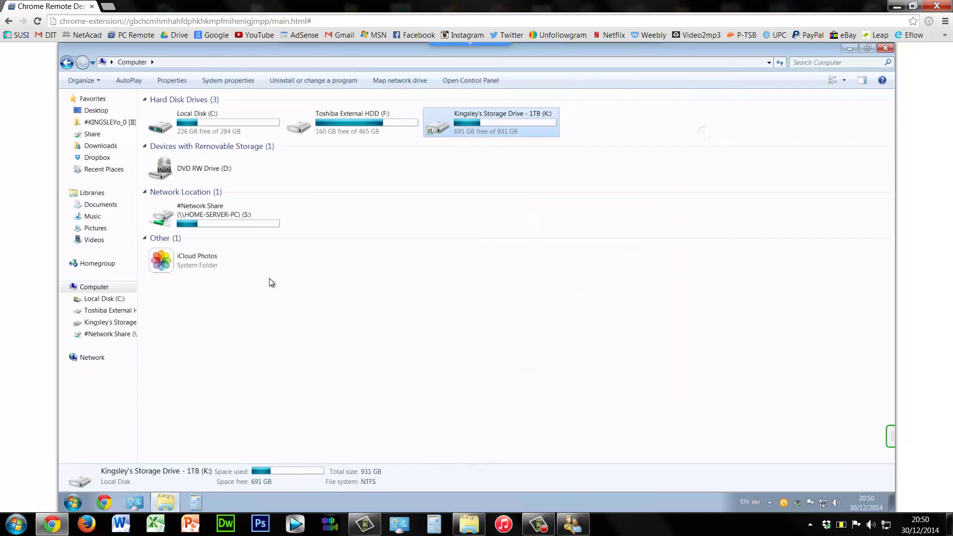
# Log off the admin account and sign in to the guest account with an empty password.
pyautogui.click(75, 503)
pyautogui.moveTo(248, 477)
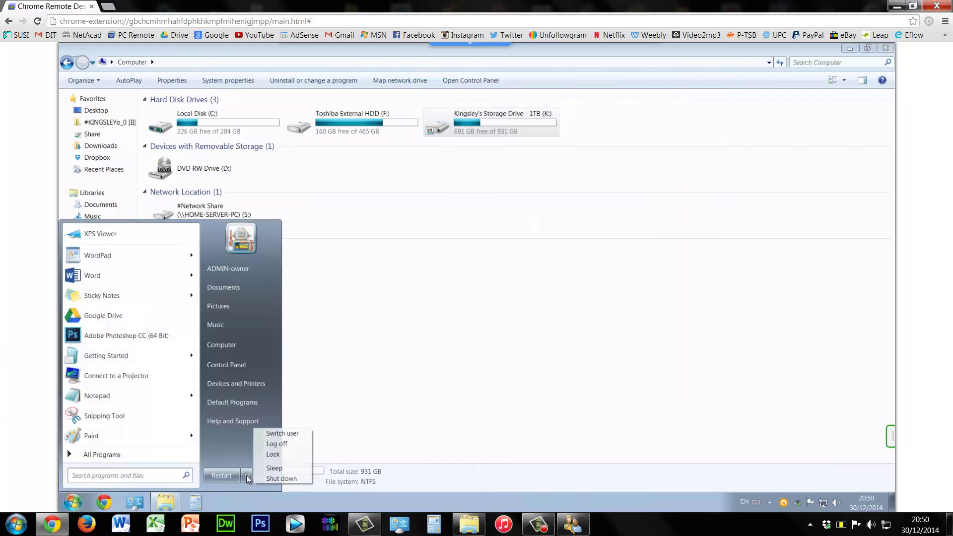
pyautogui.click(275, 447)
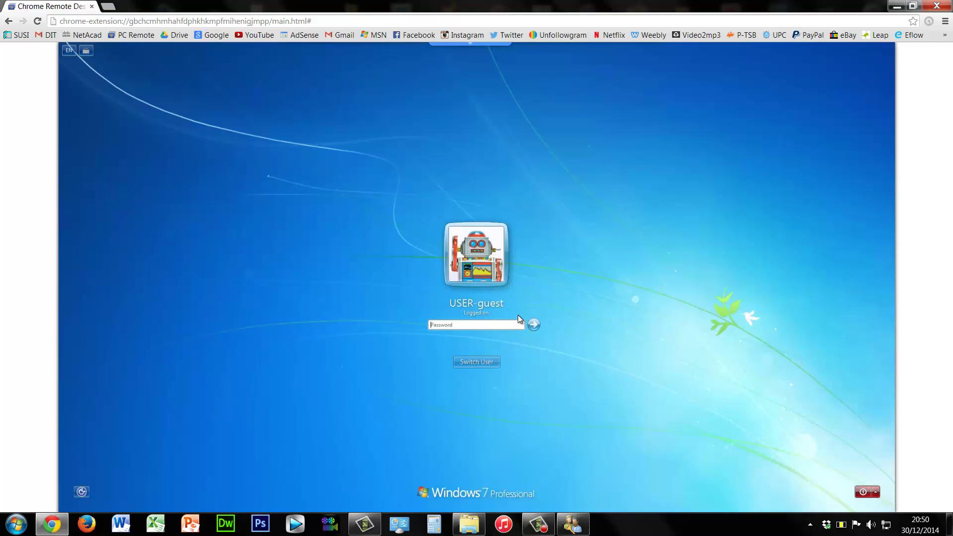
pyautogui.write('••')
pyautogui.press('BackSpace')
pyautogui.press('BackSpace')
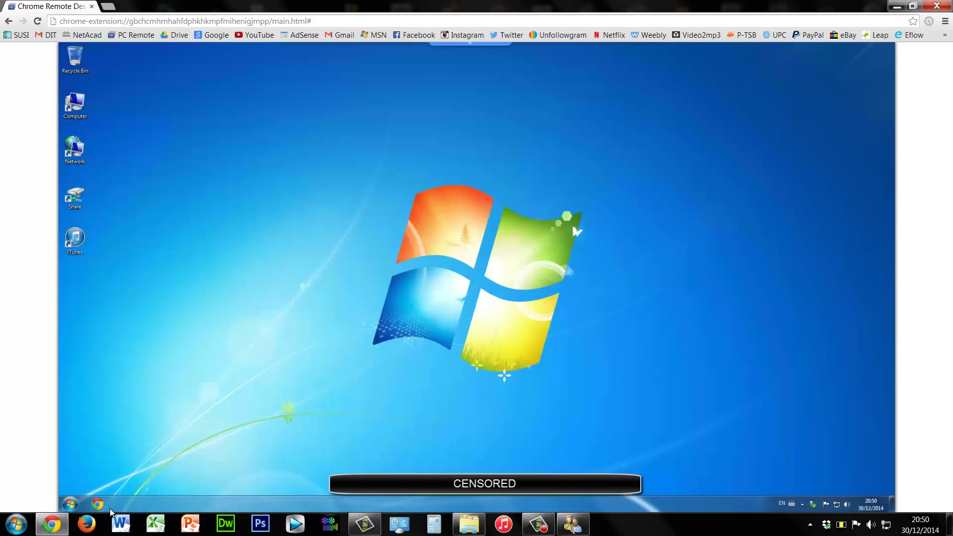
pyautogui.click(67, 505)
# As guest, try opening Kingsley's Storage Drive (K:) from Computer and dismiss the Access is denied error.
pyautogui.click(139, 258)
pyautogui.doubleClick(75, 104)
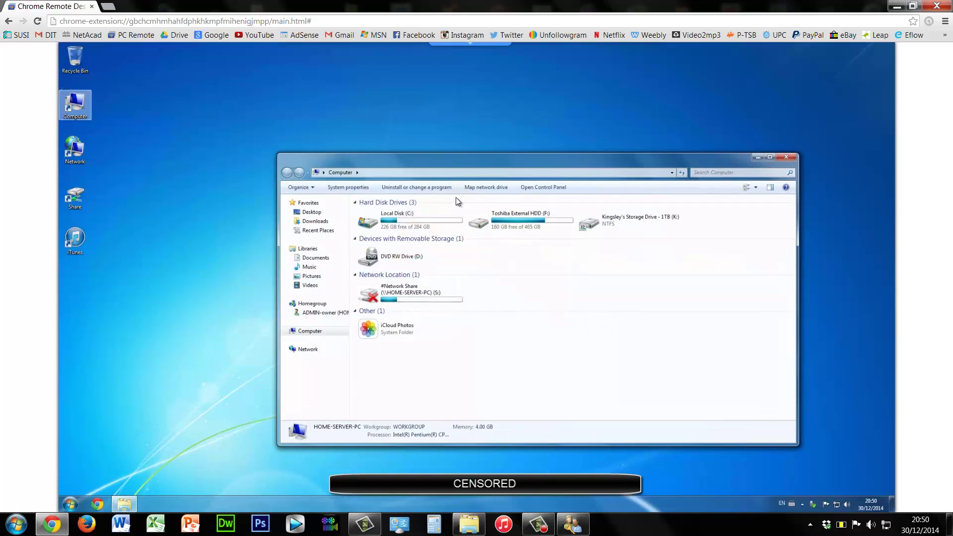
pyautogui.doubleClick(611, 222)
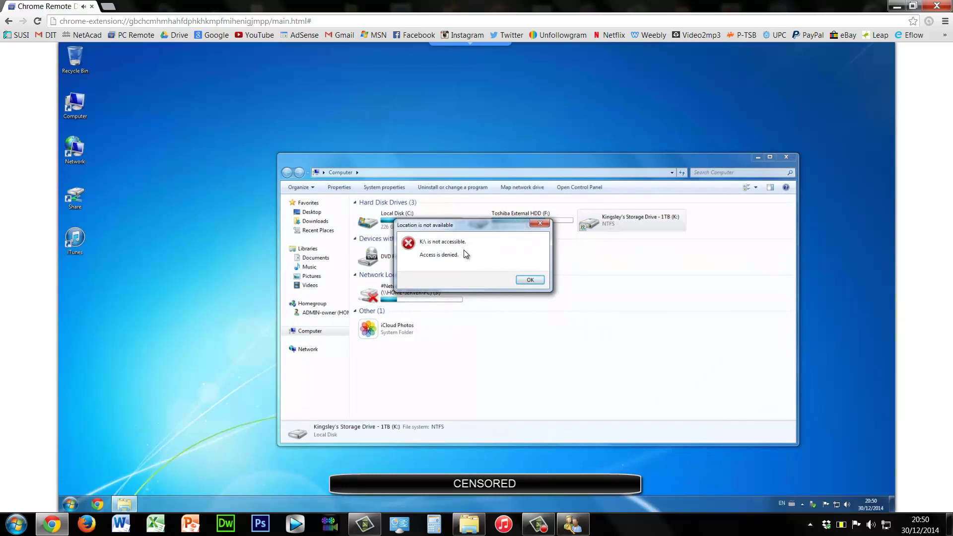
pyautogui.click(529, 279)
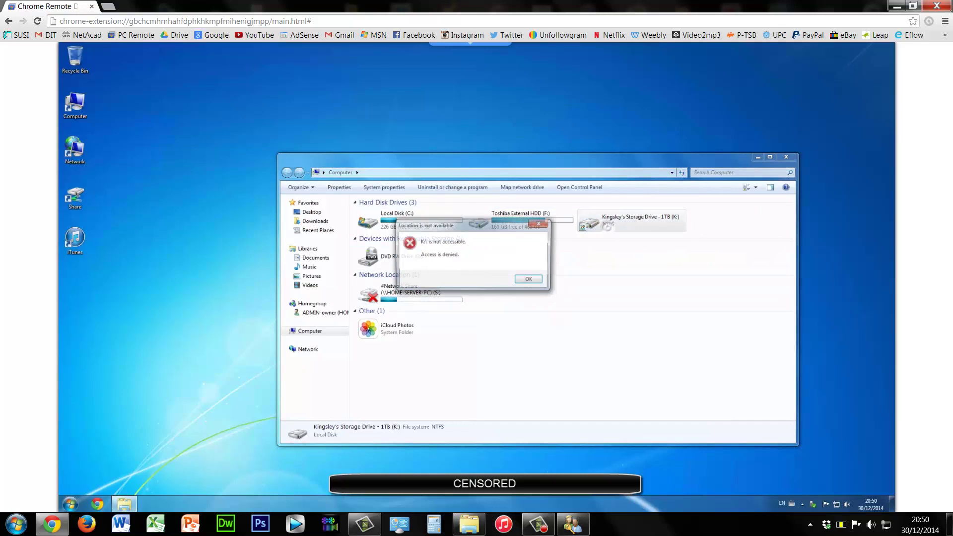
pyautogui.click(530, 280)
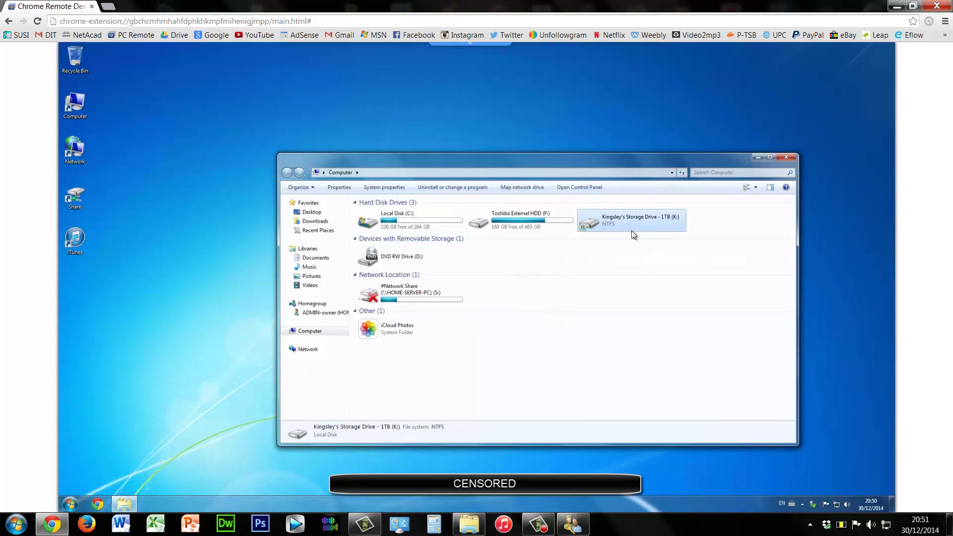
# Lock the guest session, sign in as admin, and open drive K: from Computer.
pyautogui.press('super+l')
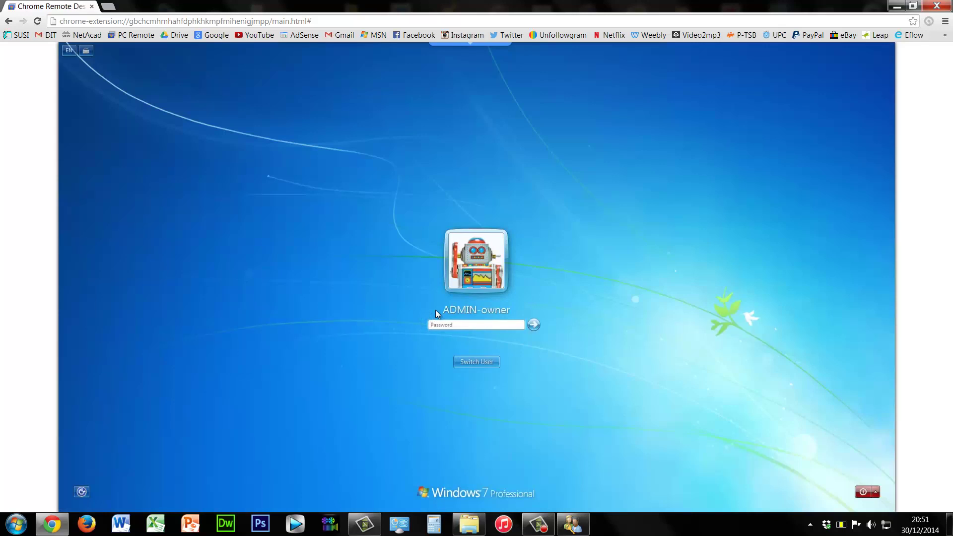
pyautogui.press('Return')
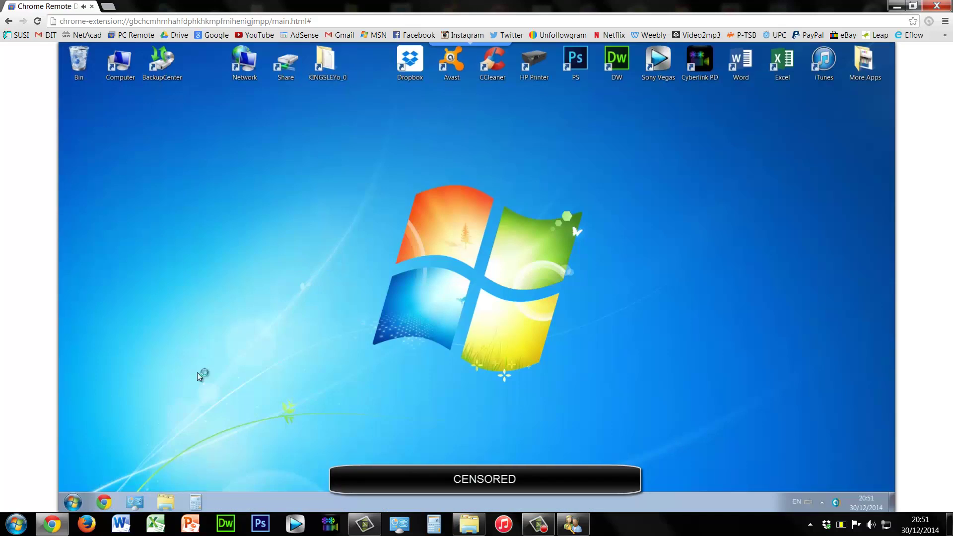
pyautogui.doubleClick(121, 61)
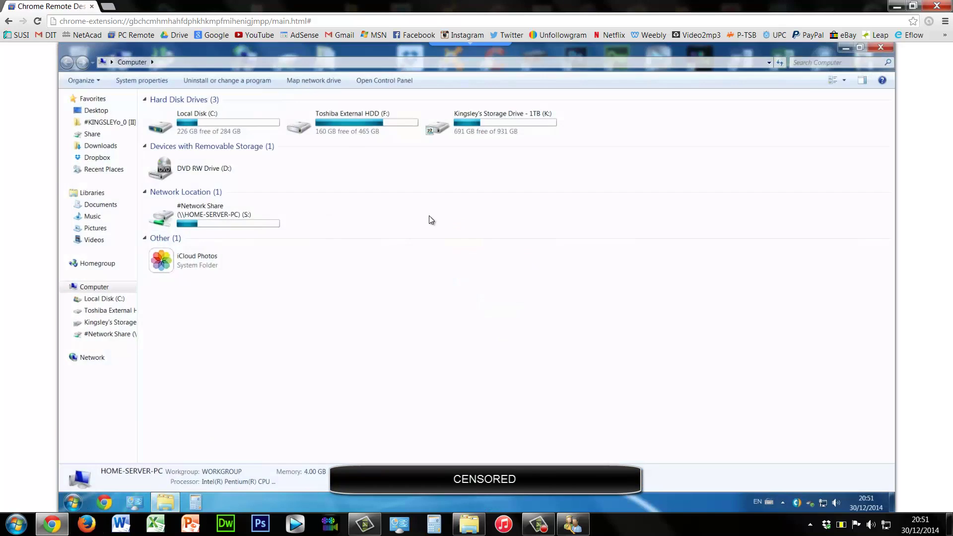
pyautogui.doubleClick(503, 121)
# Browse the #KINGSLEYo_0 folder, return to K:'s top level, and close the window.
pyautogui.click(367, 128)
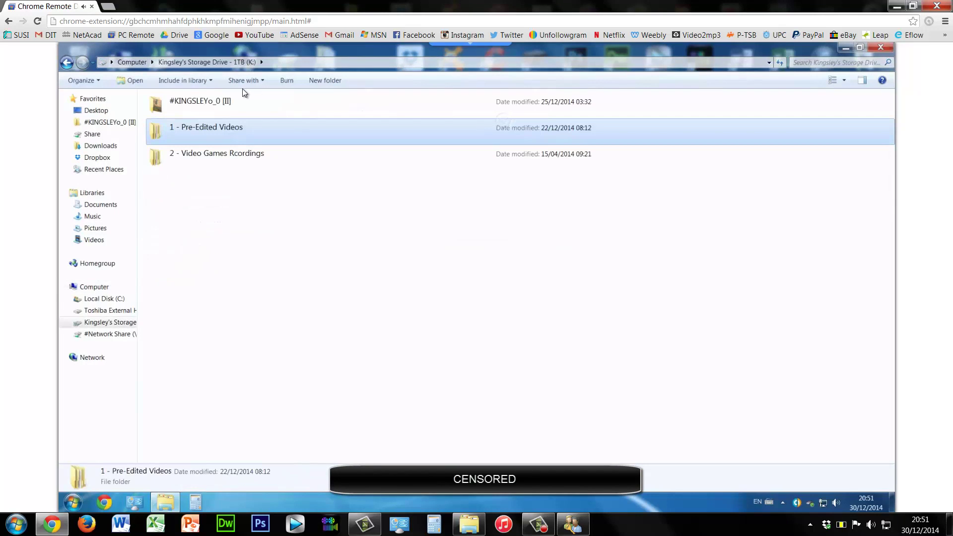
pyautogui.doubleClick(176, 99)
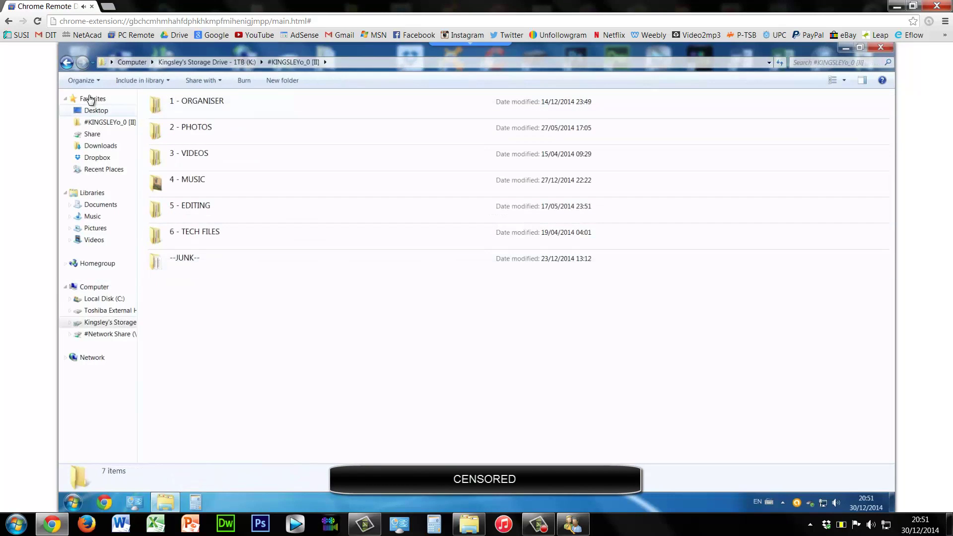
pyautogui.click(66, 62)
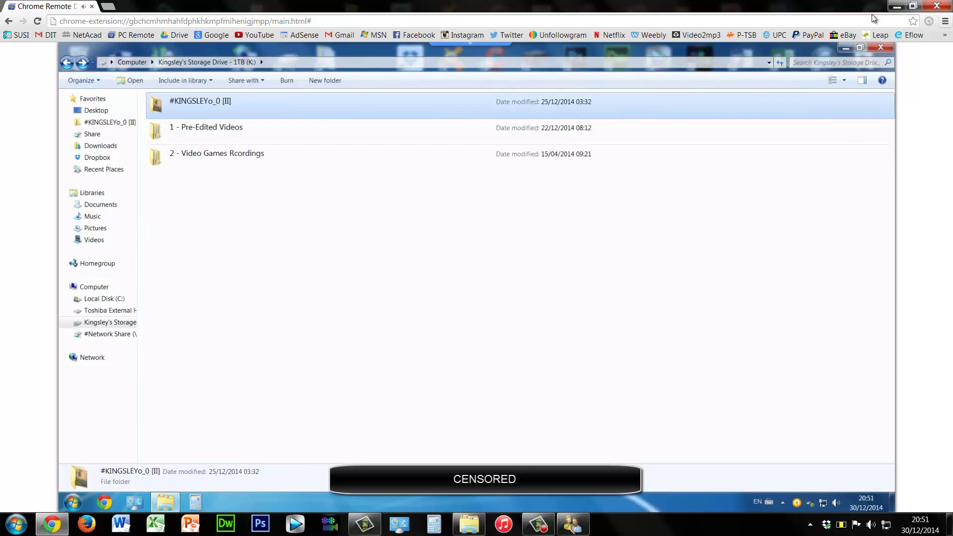
pyautogui.click(883, 47)
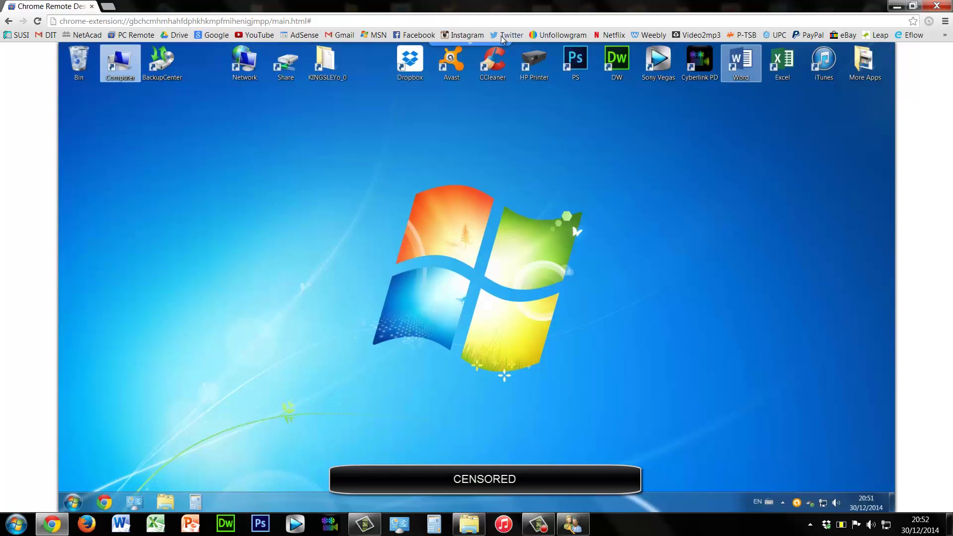